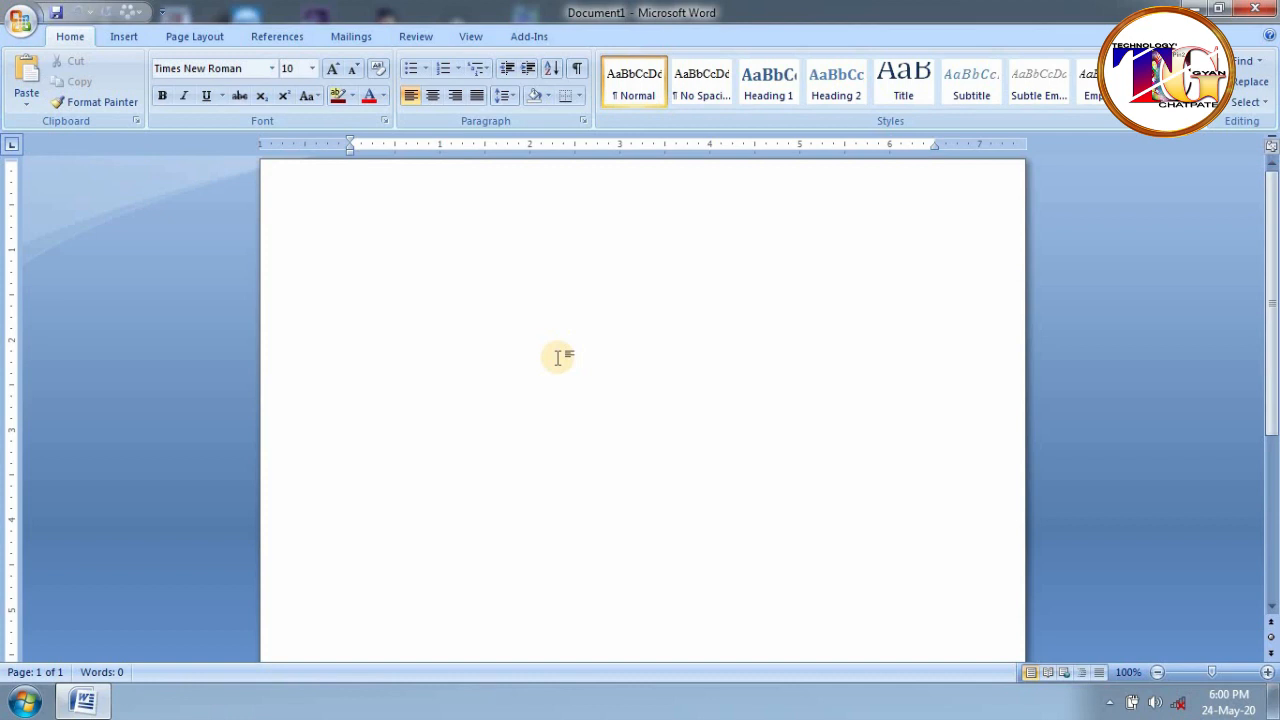
- Type the sender's name and five address lines in lowercase, one per line
key(Return)
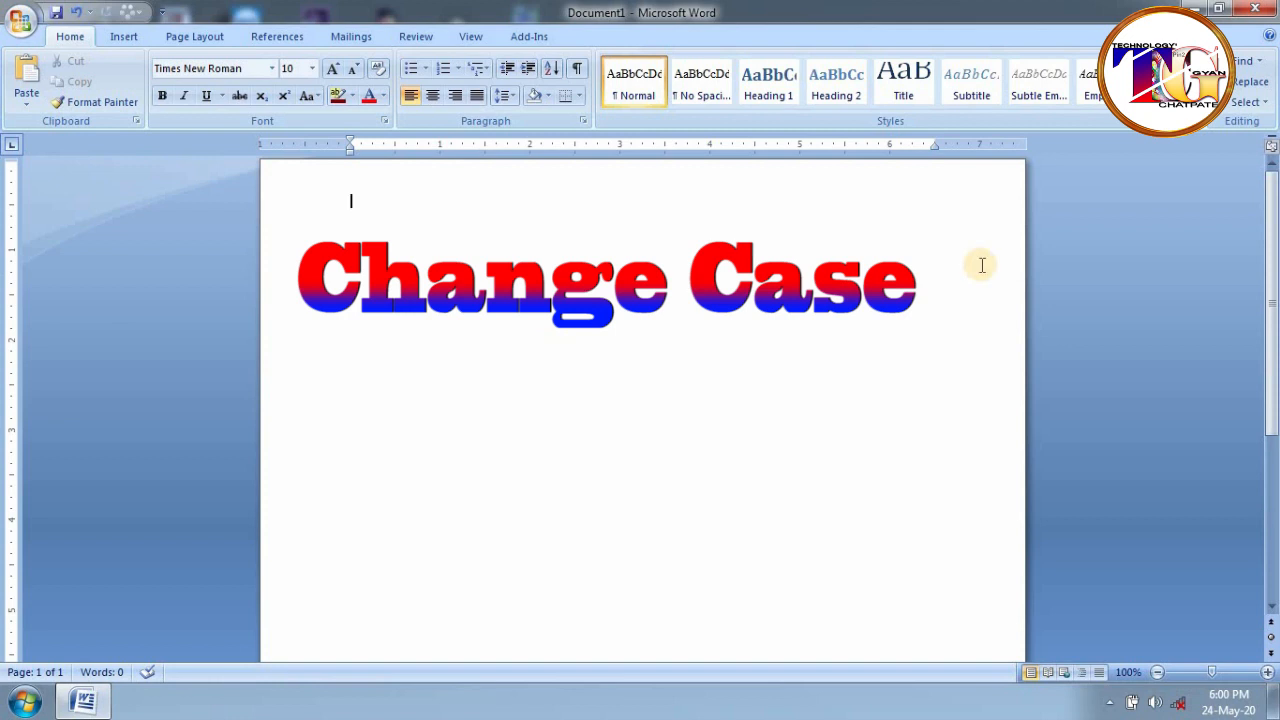
text(na)
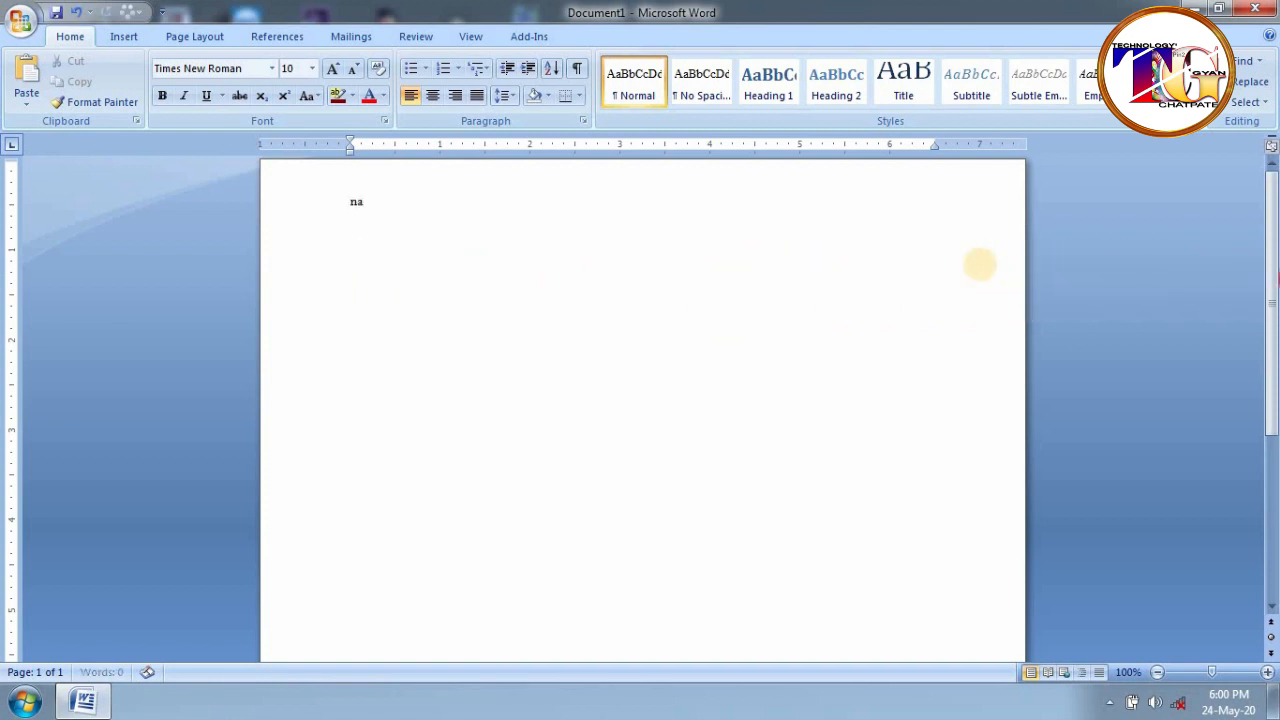
key(Return)
key(Return)
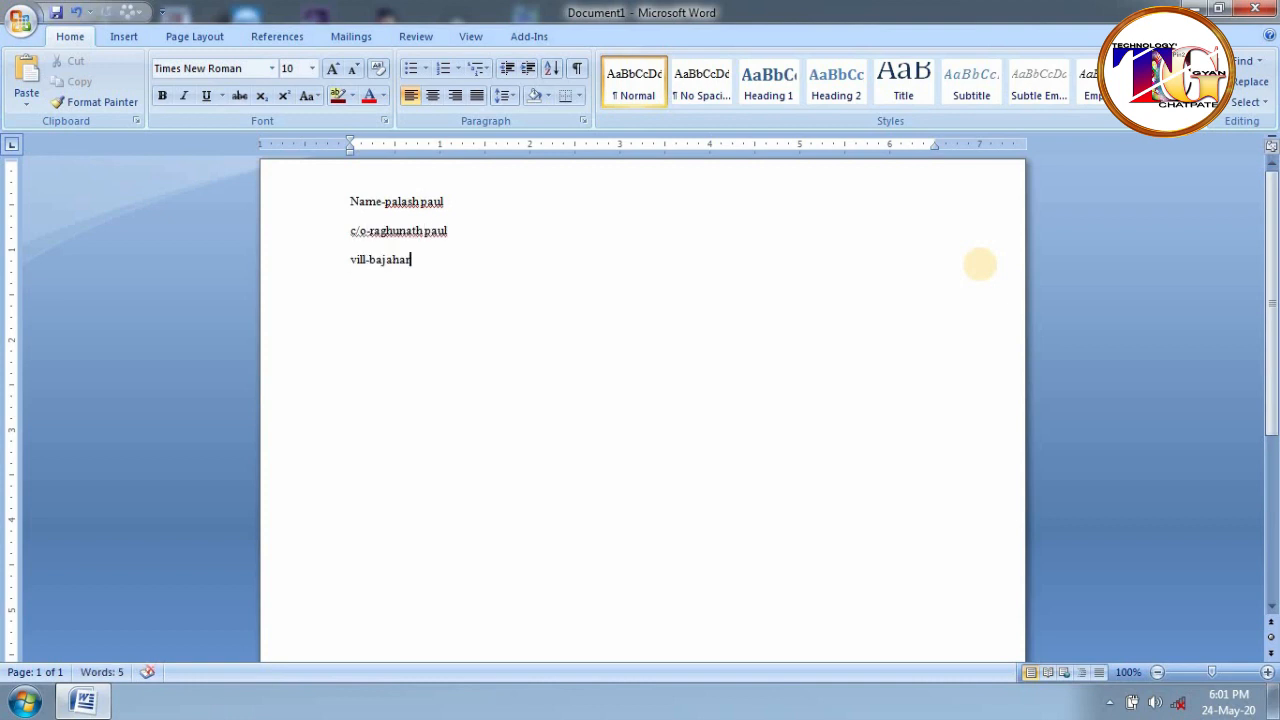
key(Return)
key(Return)
key(Return)
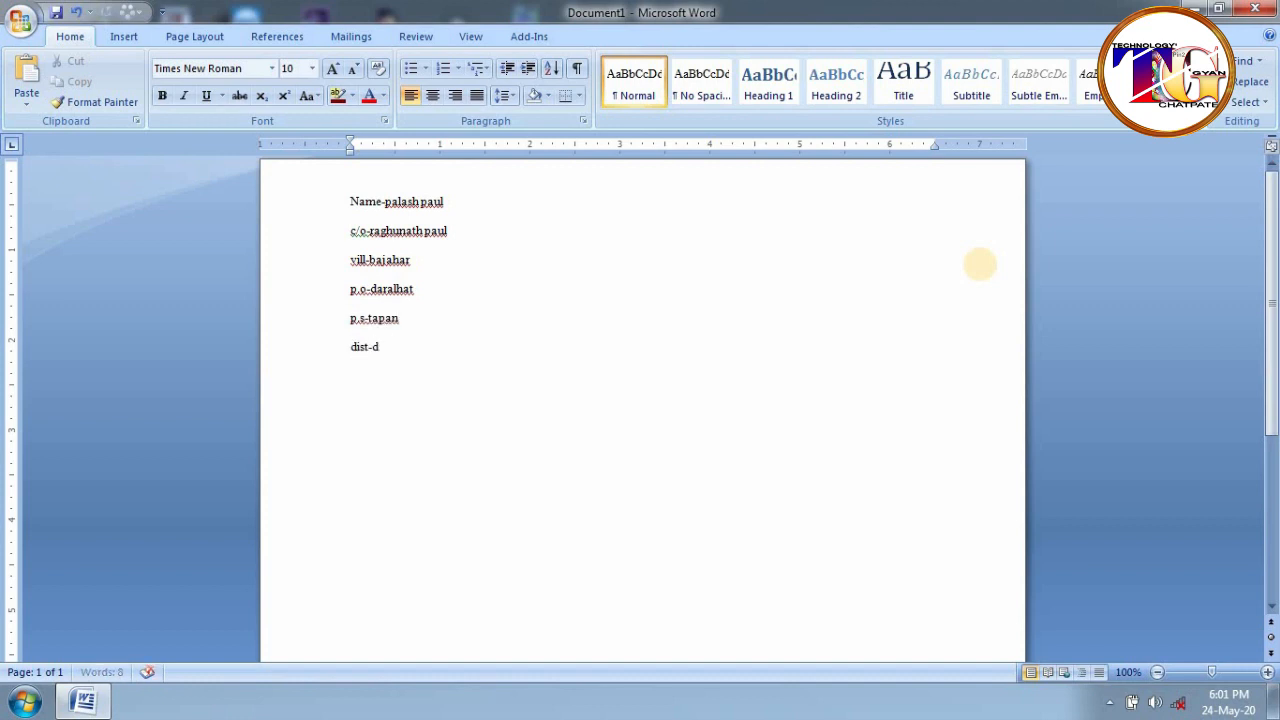
- Add the greeting 'dear.' below the address and paste in the body and sign-off
key(Return)
key(Return)
key(Return)
text(d)
key(BackSpace)
key(BackSpace)
text(dear.)
key(Return)
key(Return)
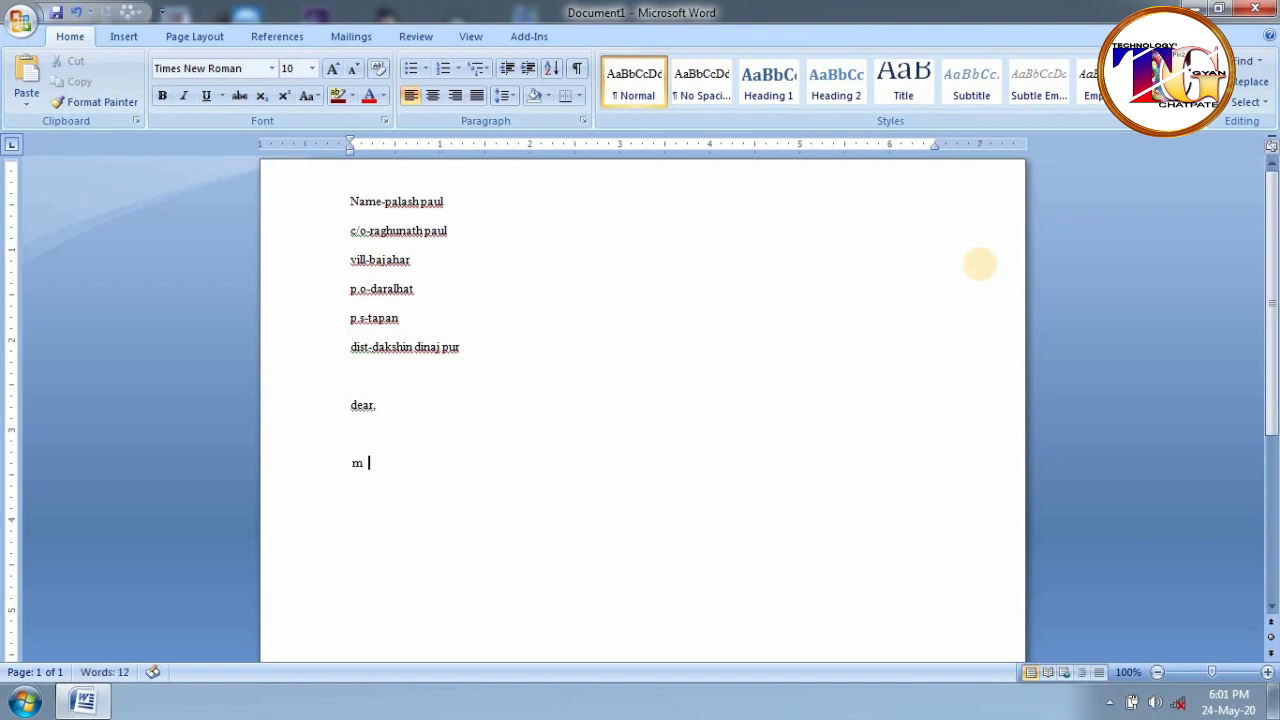
text(It was honor to have received your courteous invitation letter. I world have so much delighted to be with you but unfortunately. i am not well. I sincerely regard the disappointed. I am causing to you. Nevertheless i convey my heartiest good wishes for the happy occasion.  sincerely yours.)
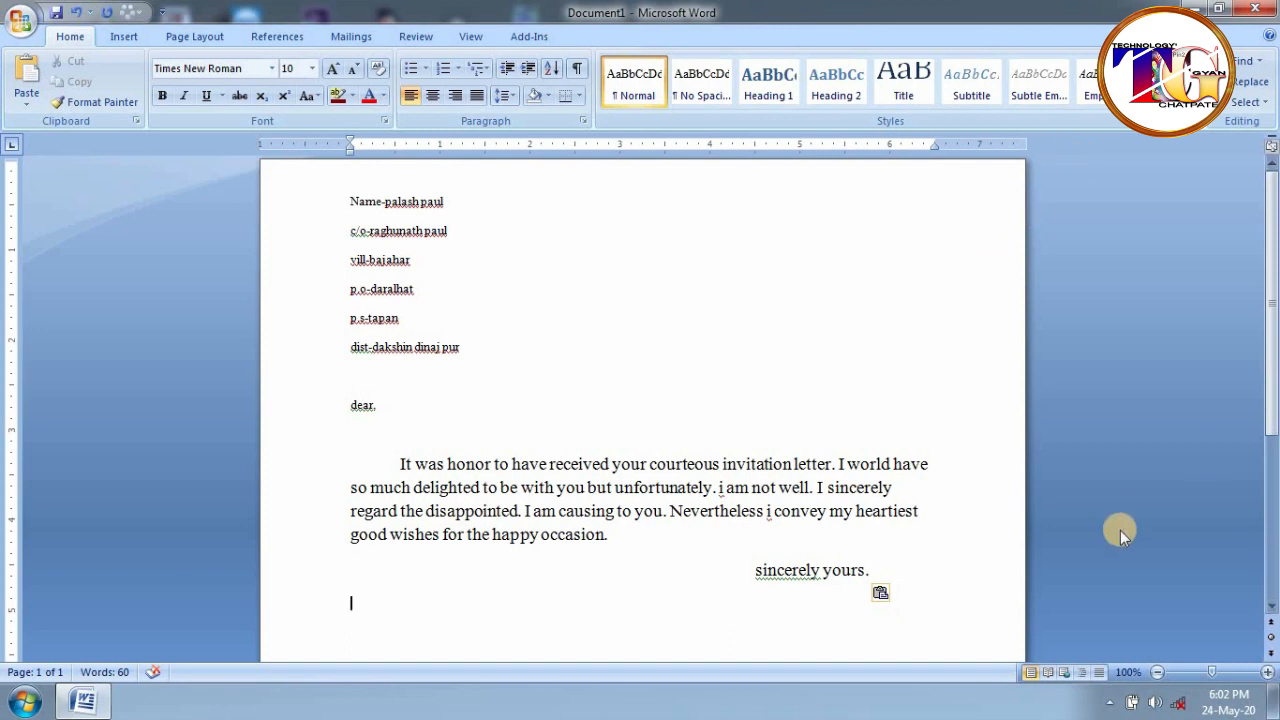
- Enlarge the whole letter's text from 10 to 12 point
drag(870, 580, 251, 206)
key(ctrl+shift+period)
key(ctrl+shift+period)
click(891, 571)
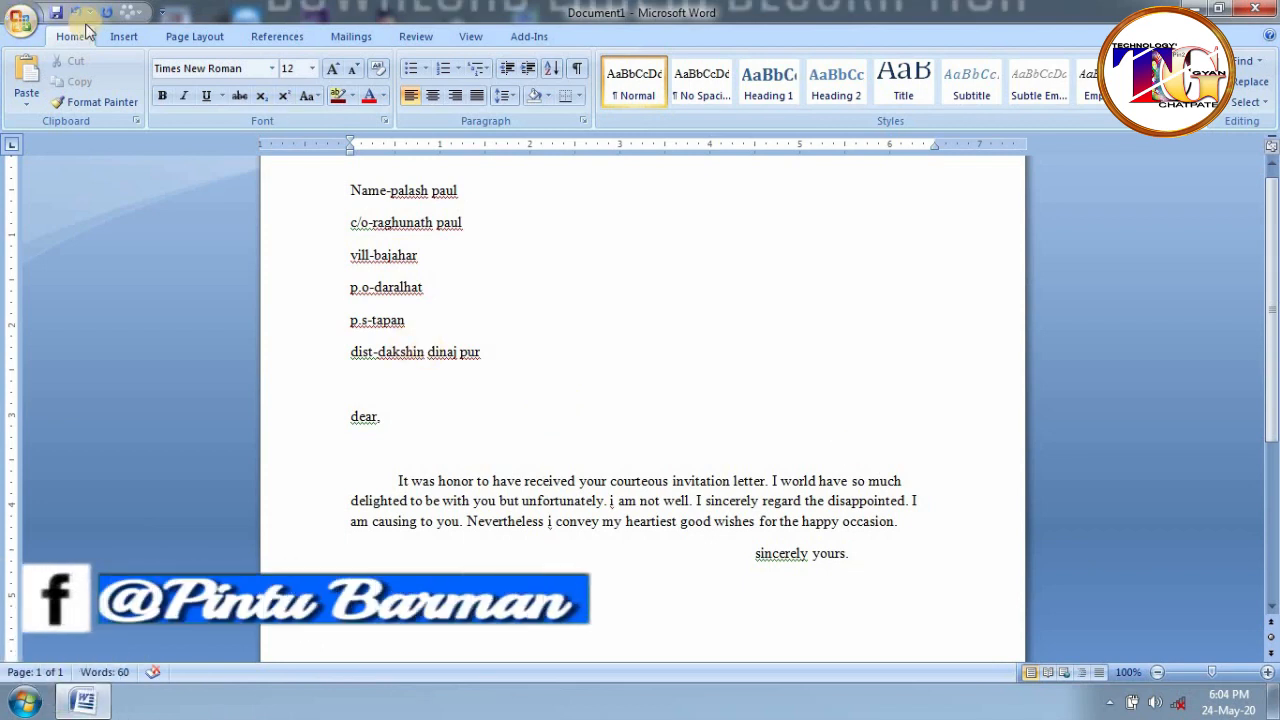
drag(500, 356, 330, 207)
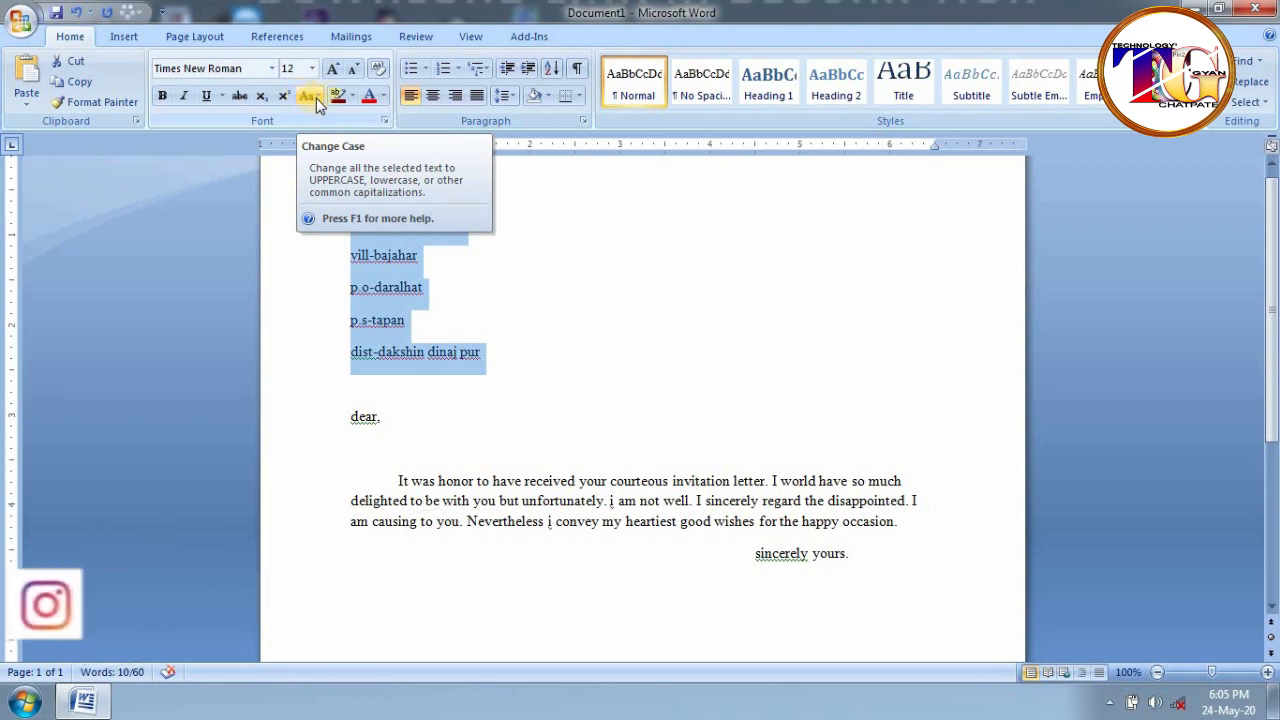
click(306, 96)
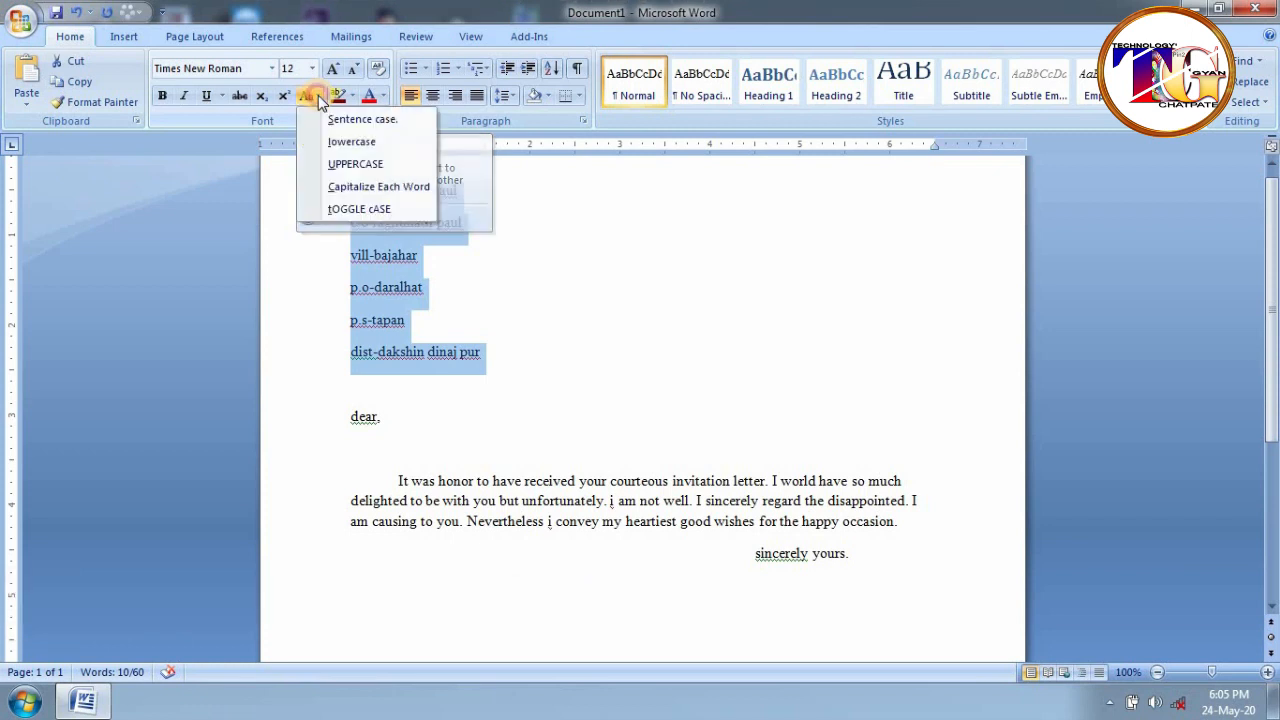
click(360, 165)
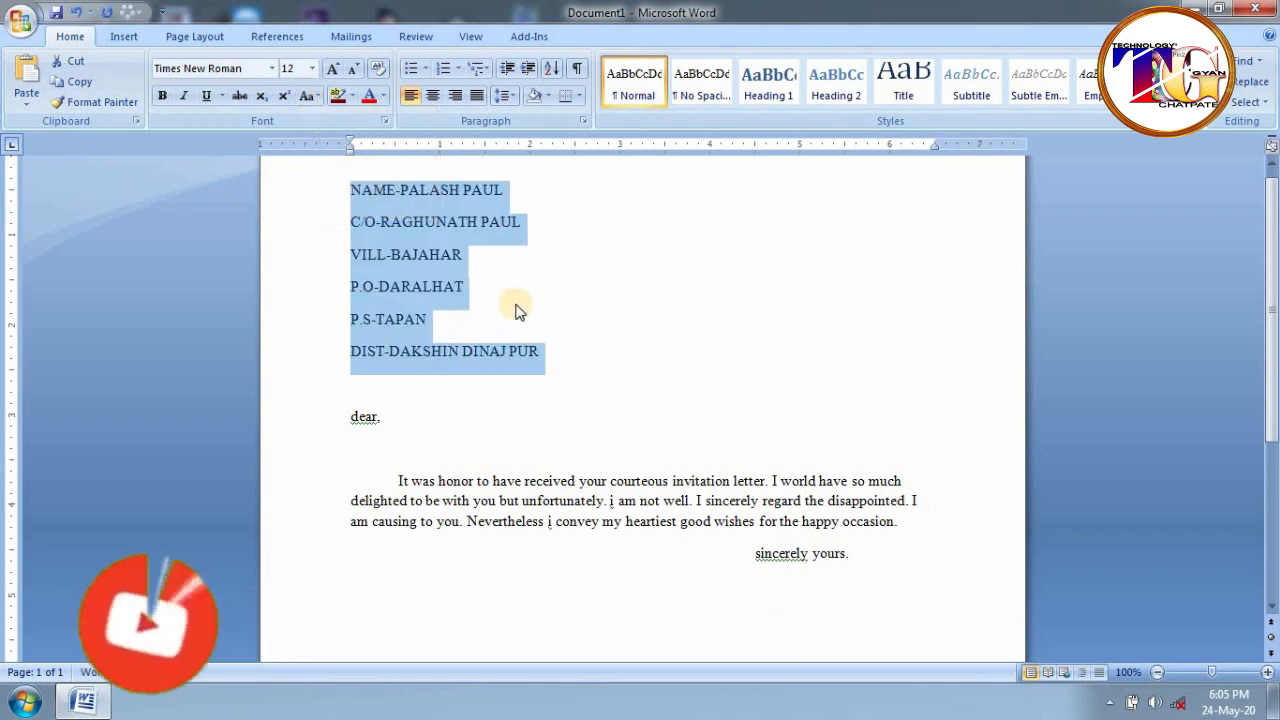
click(545, 360)
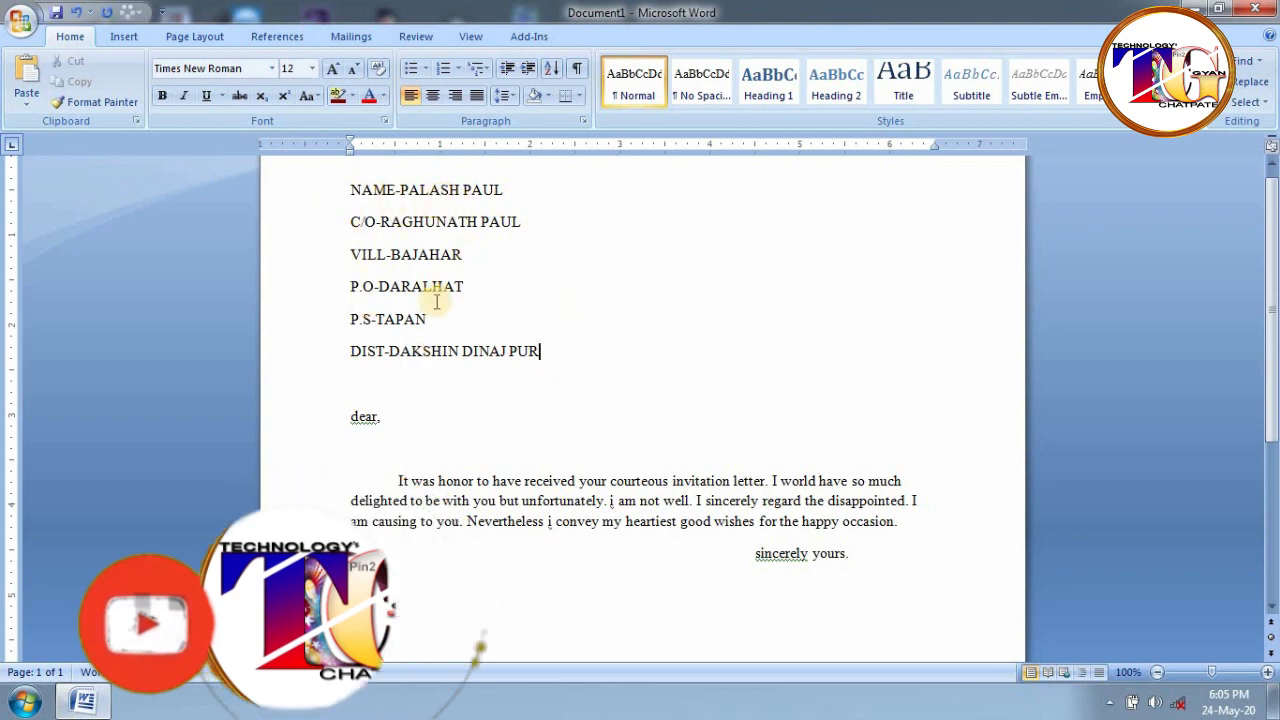
drag(545, 360, 297, 190)
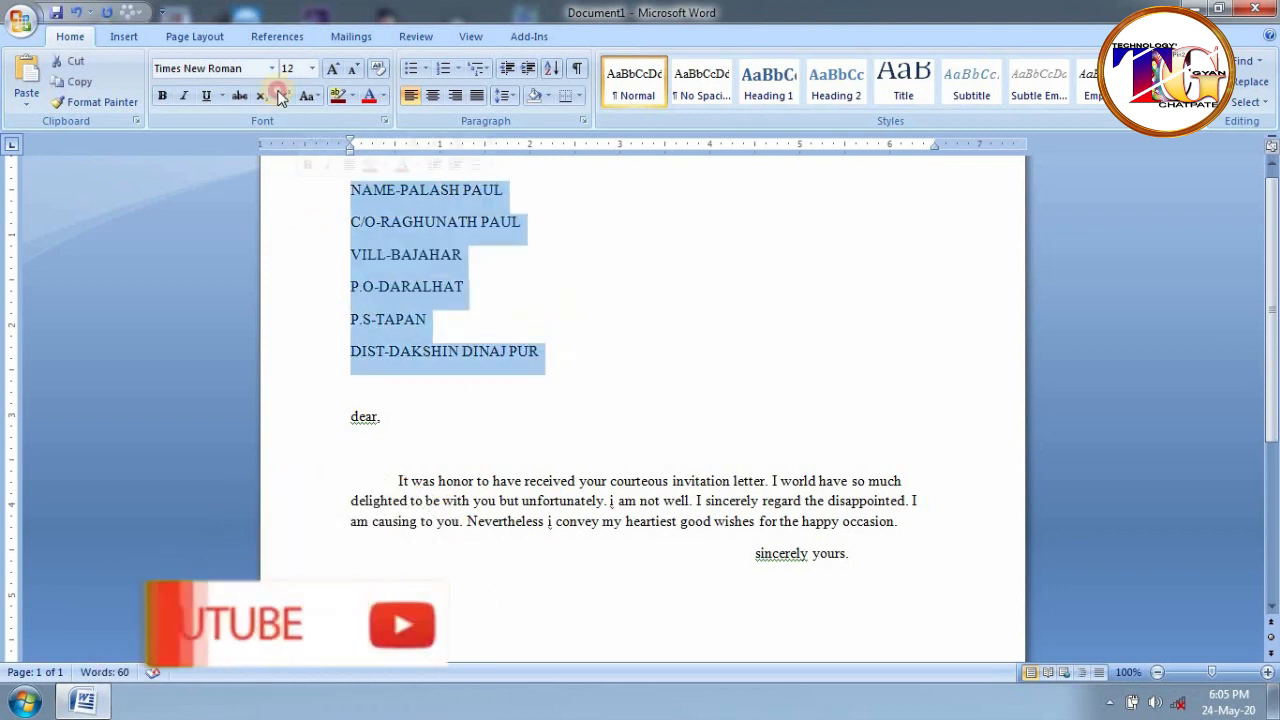
click(310, 96)
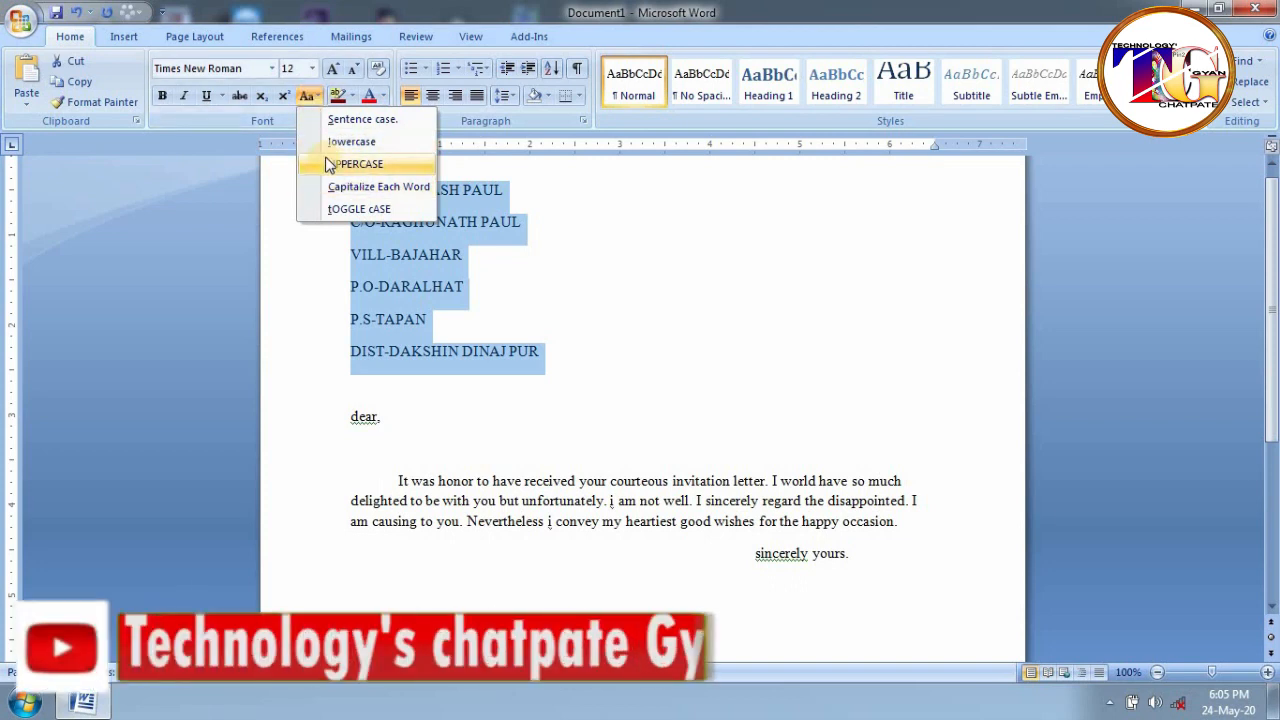
click(350, 145)
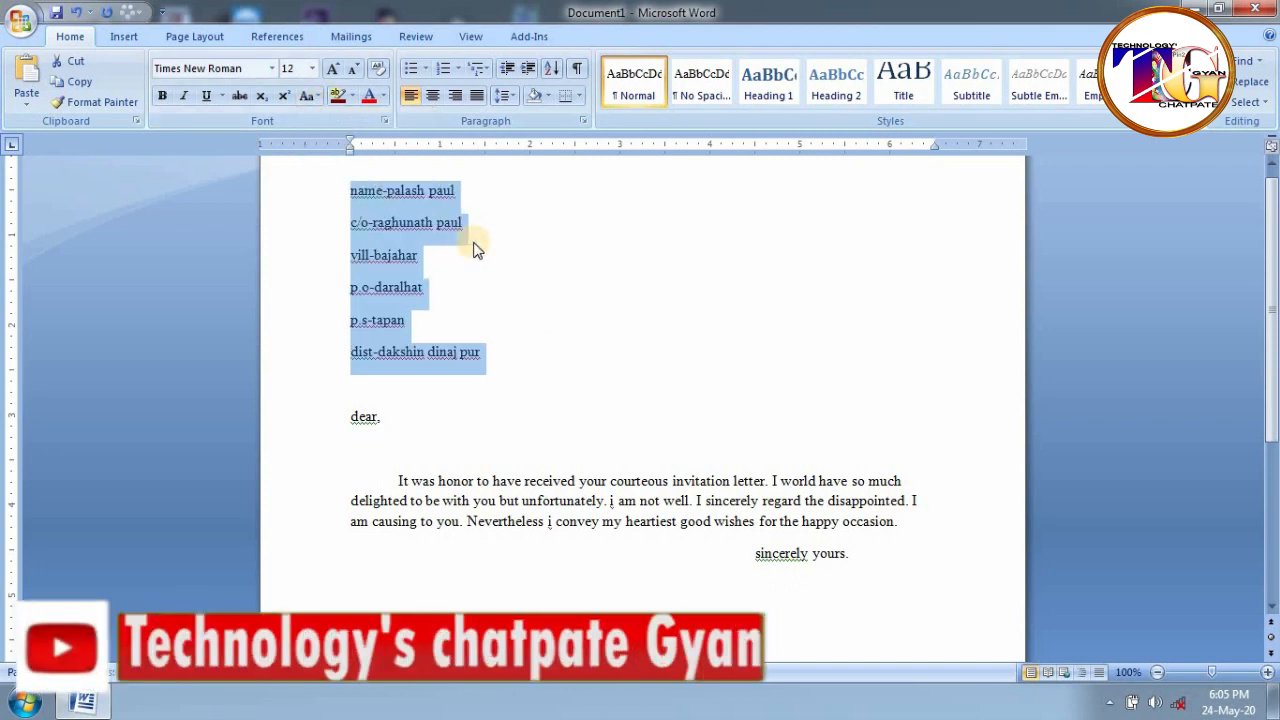
- Apply Capitalize Each Word from Change Case to the six selected address lines
click(310, 96)
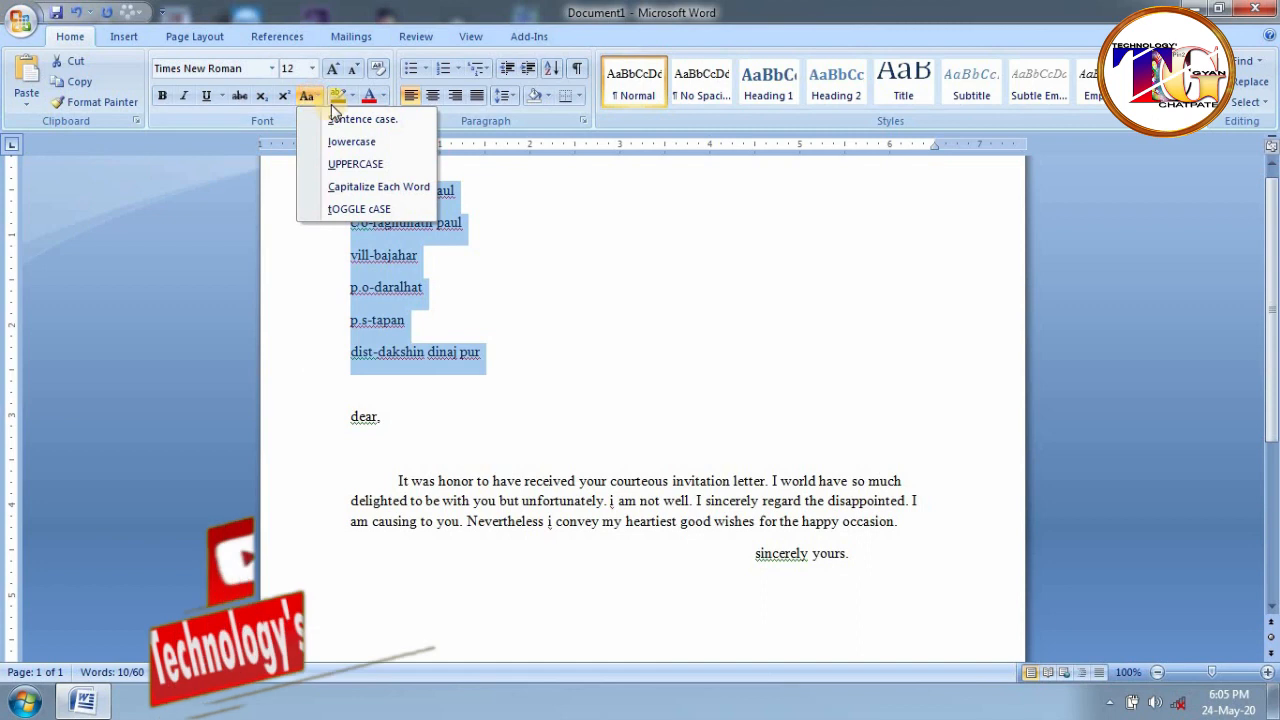
click(372, 189)
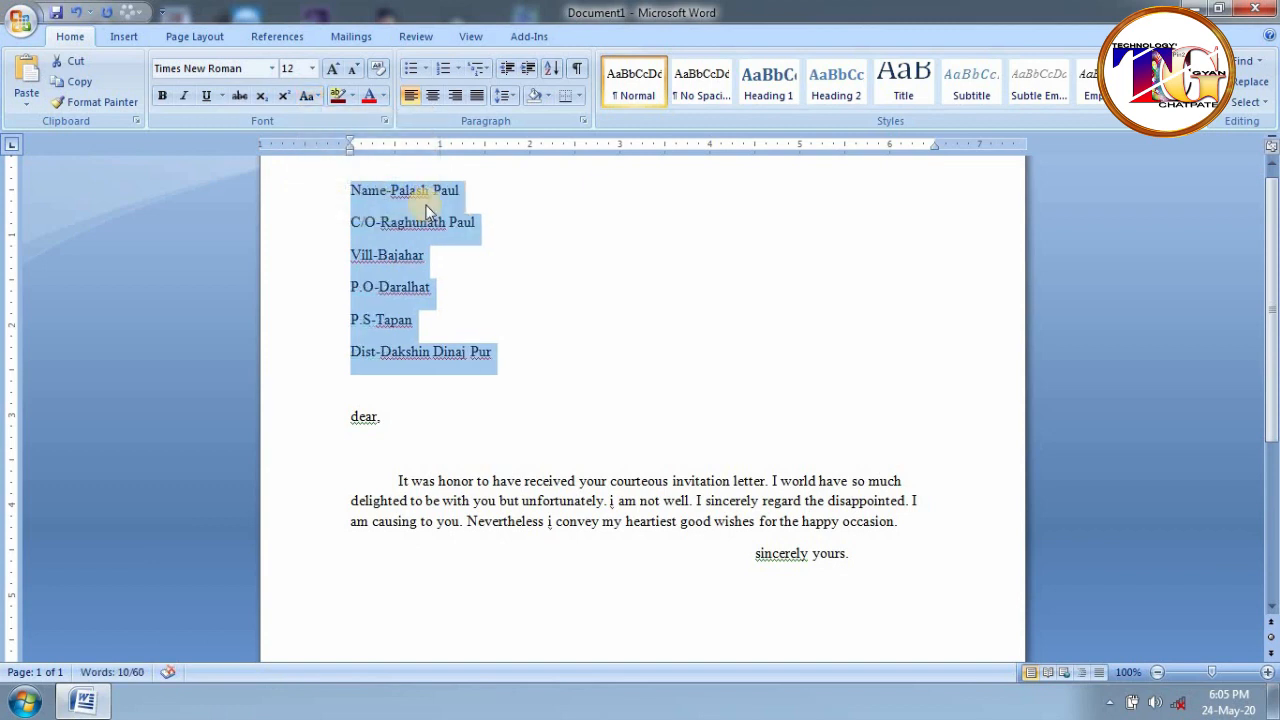
click(362, 190)
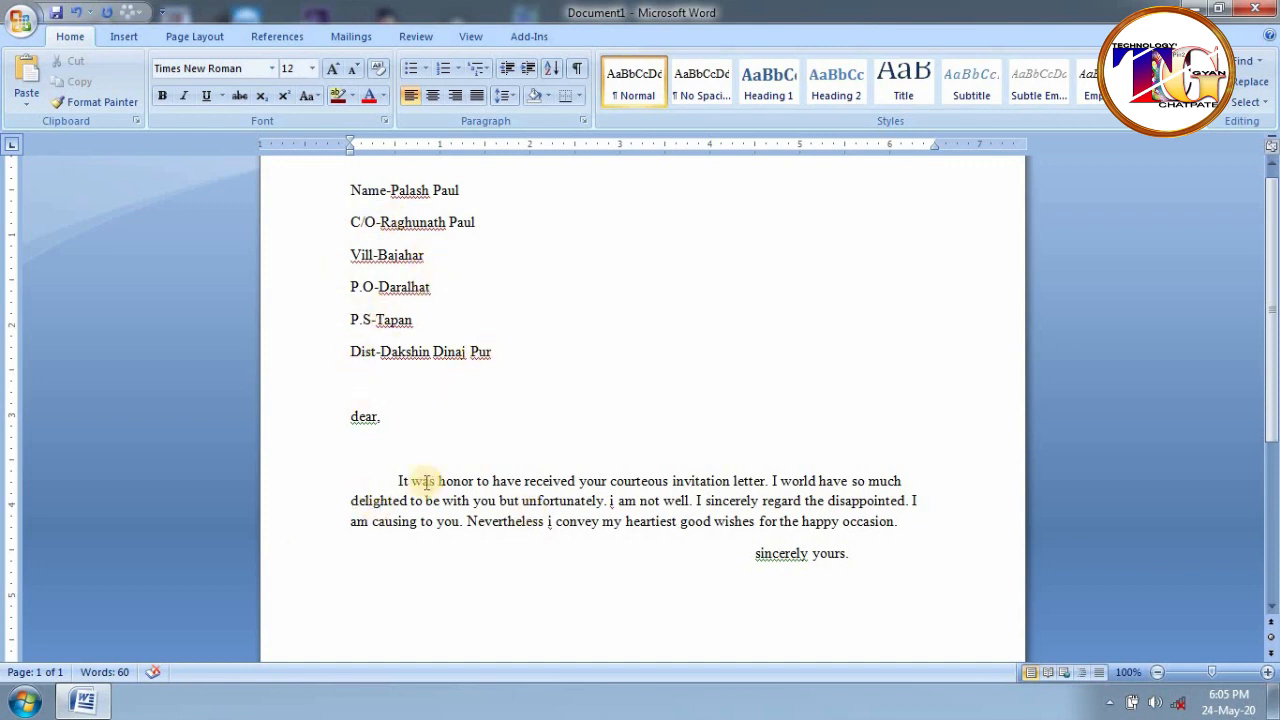
- Switch the body paragraph and sign-off to lowercase with Shift+F3
drag(354, 449, 850, 572)
key(shift+F3)
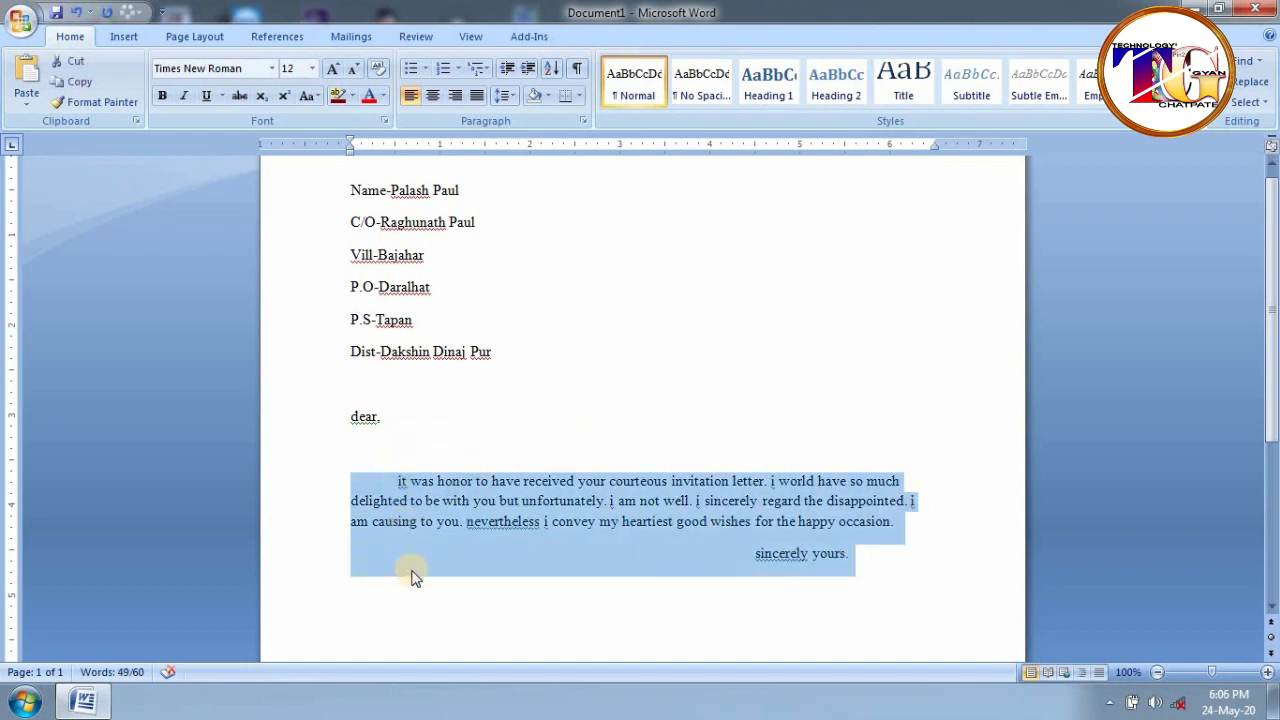
drag(851, 557, 397, 485)
click(870, 567)
- Apply Sentence case to everything from the greeting through the sign-off
drag(873, 565, 277, 400)
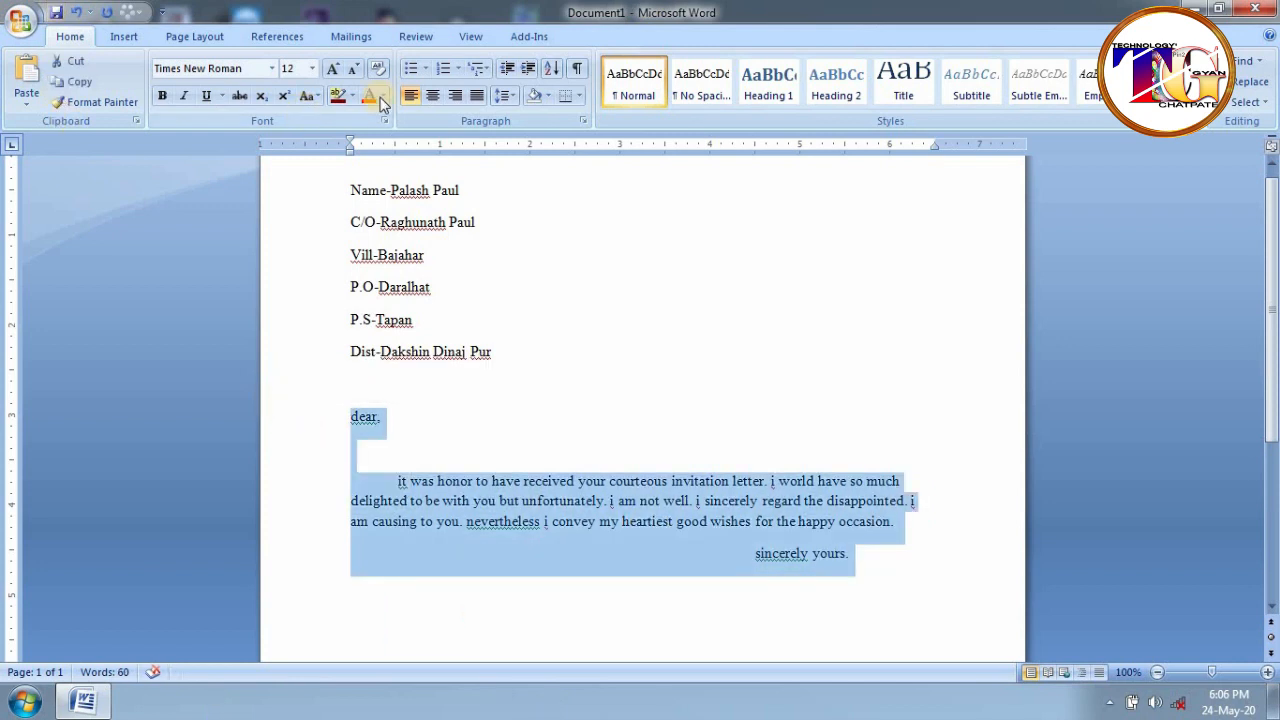
click(316, 97)
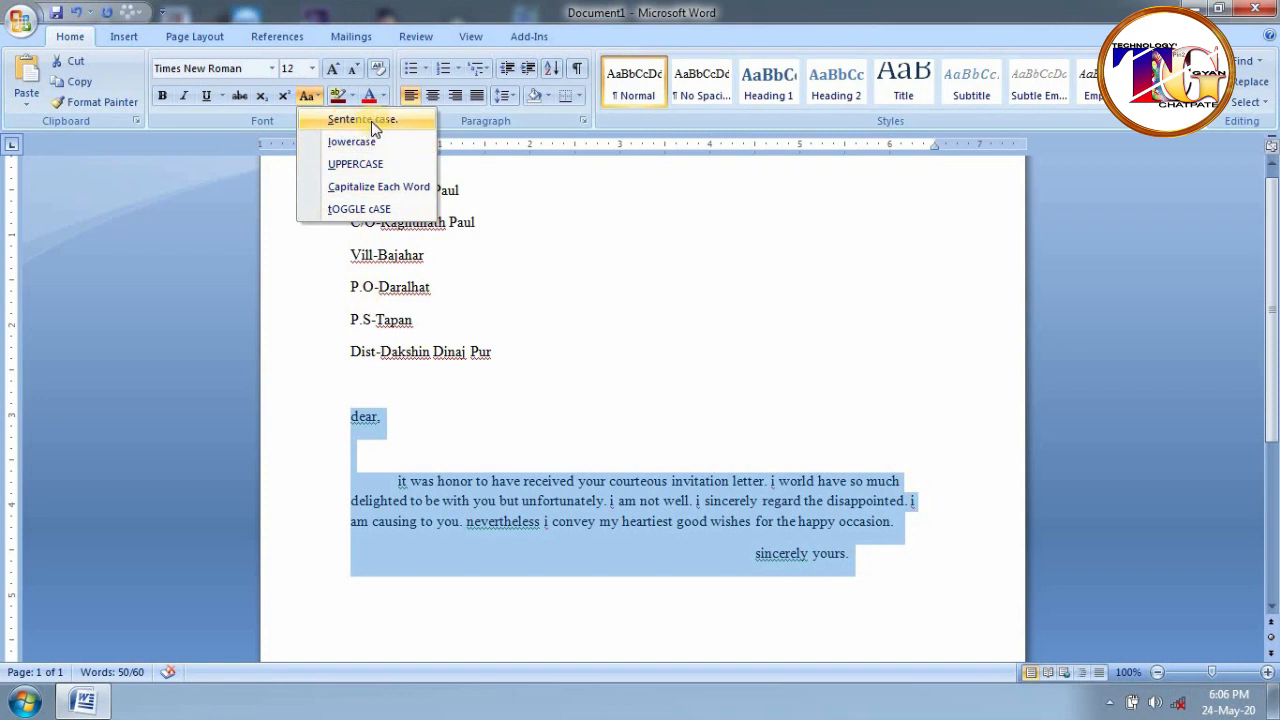
click(371, 121)
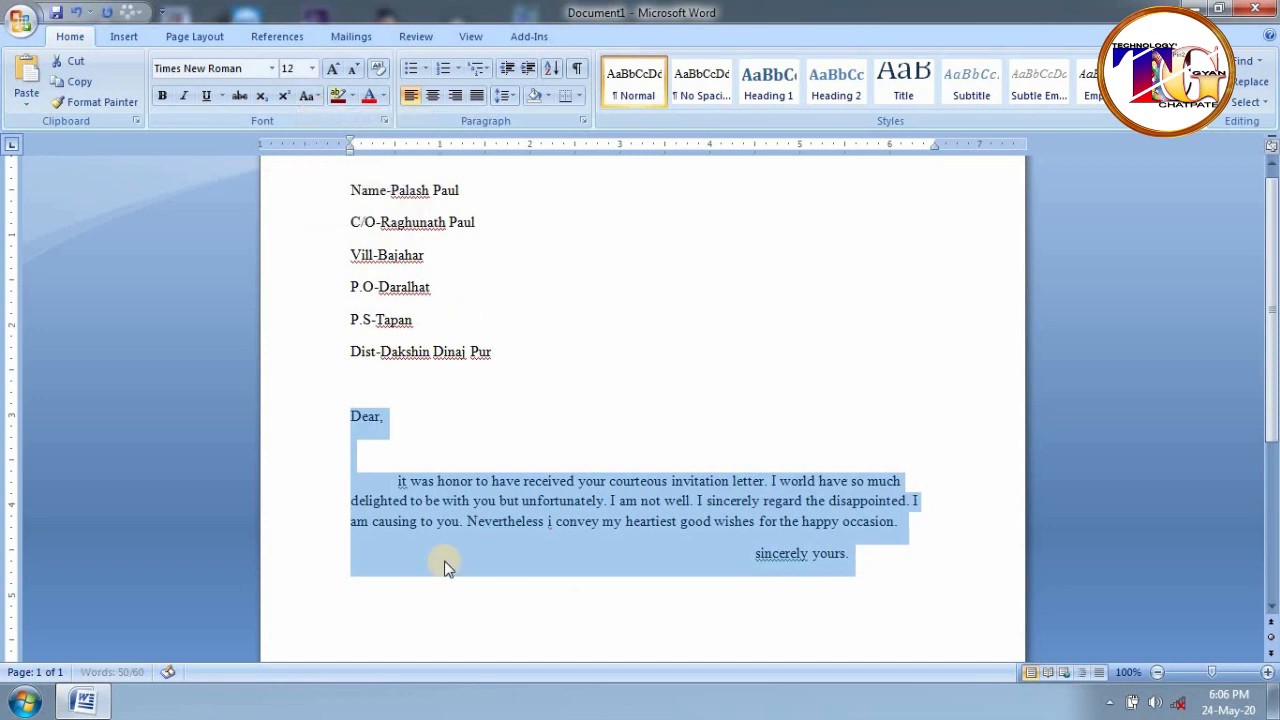
click(410, 500)
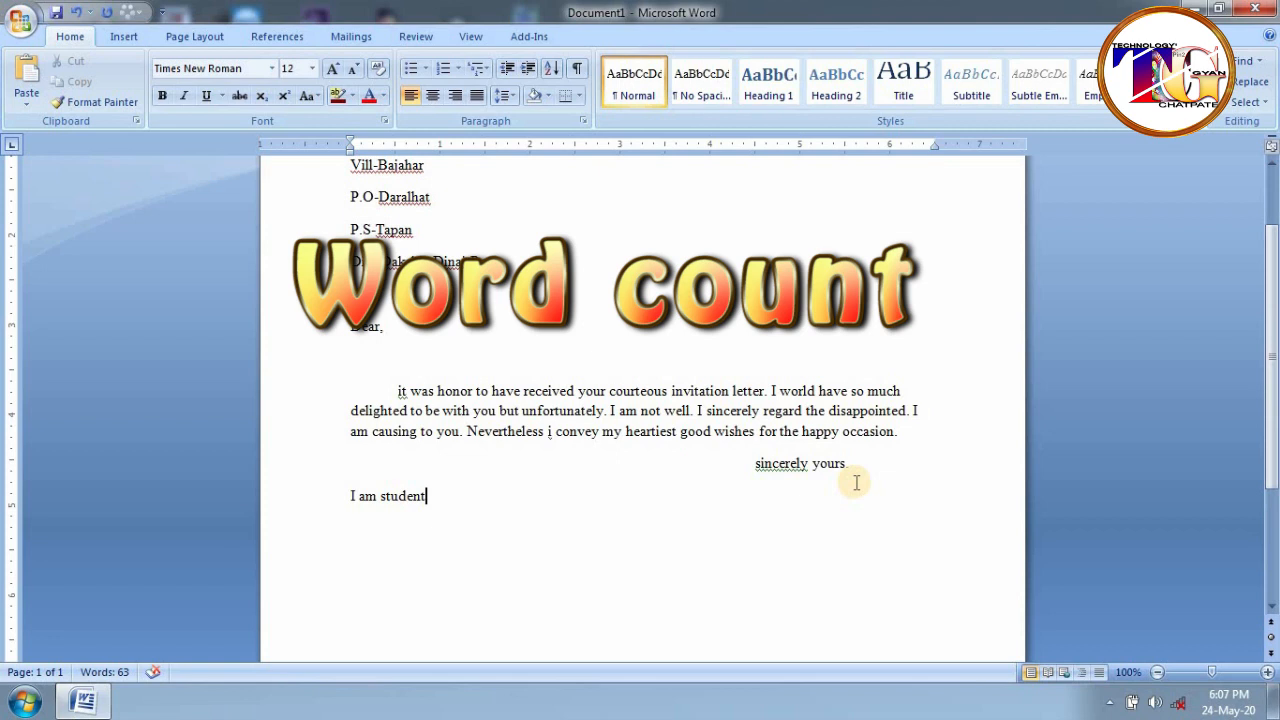
- Select the latter part of the body paragraph
drag(914, 438, 348, 412)
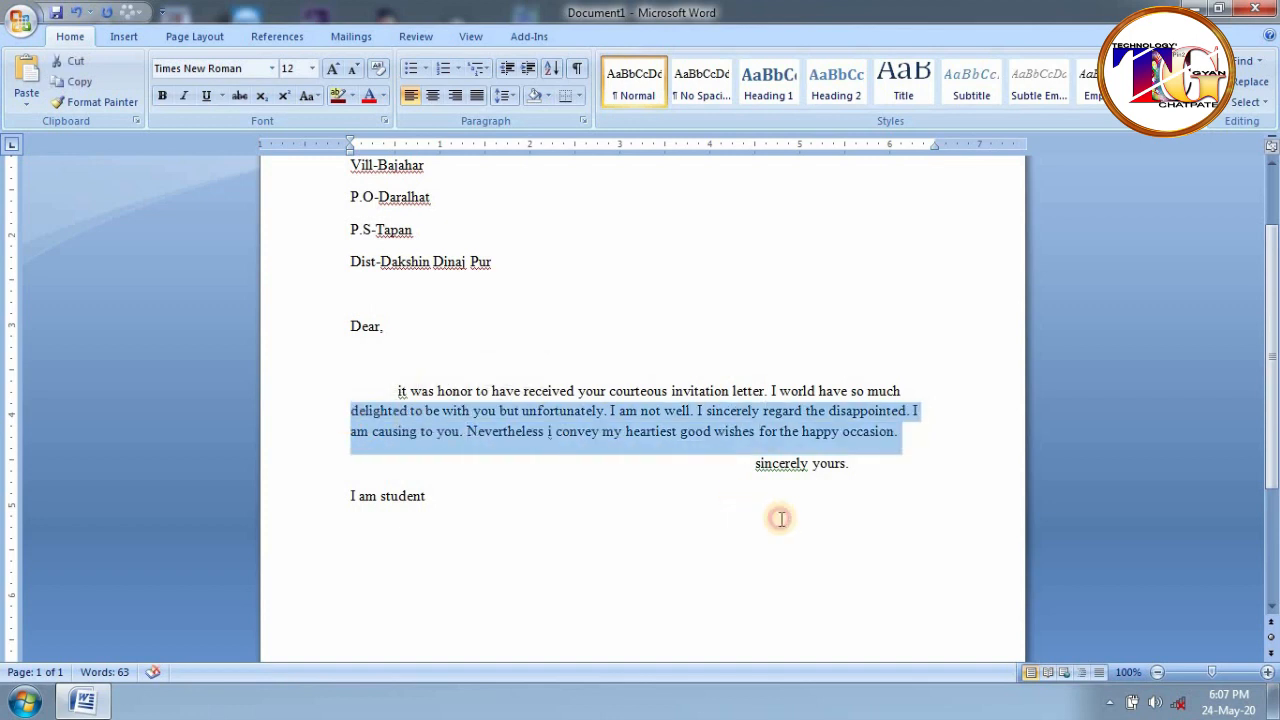
click(786, 517)
drag(903, 428, 400, 392)
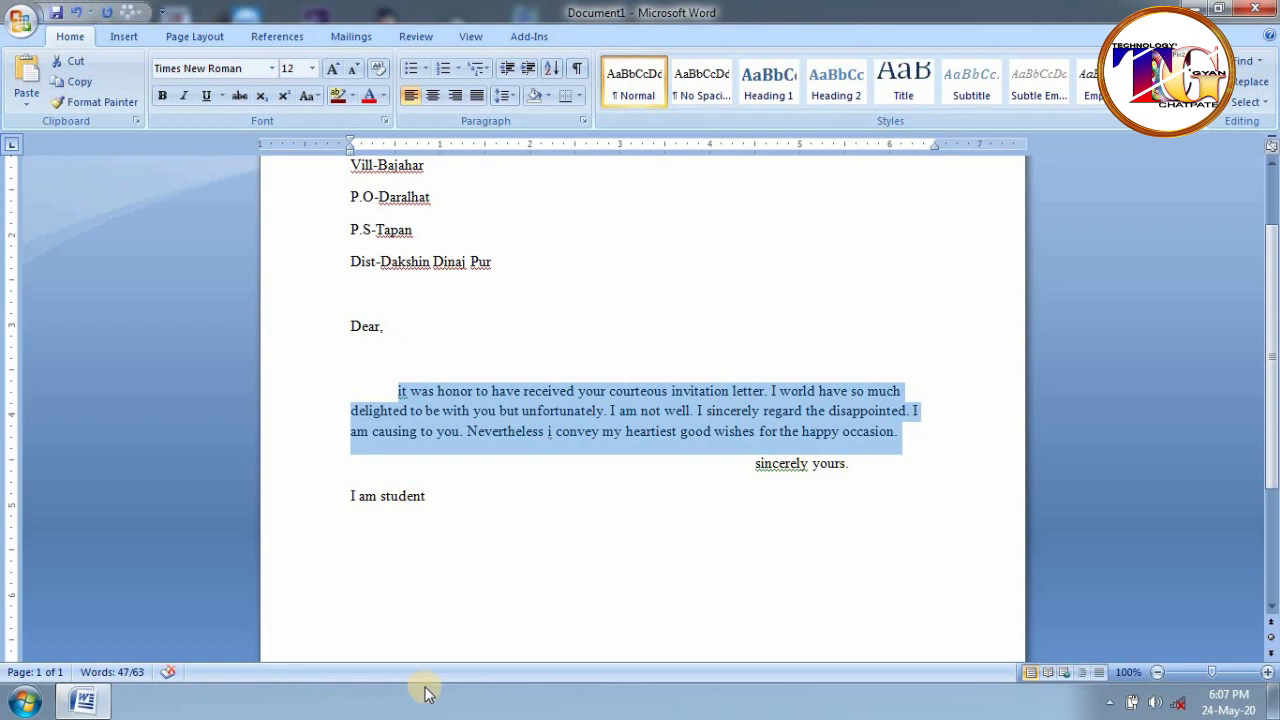
click(102, 673)
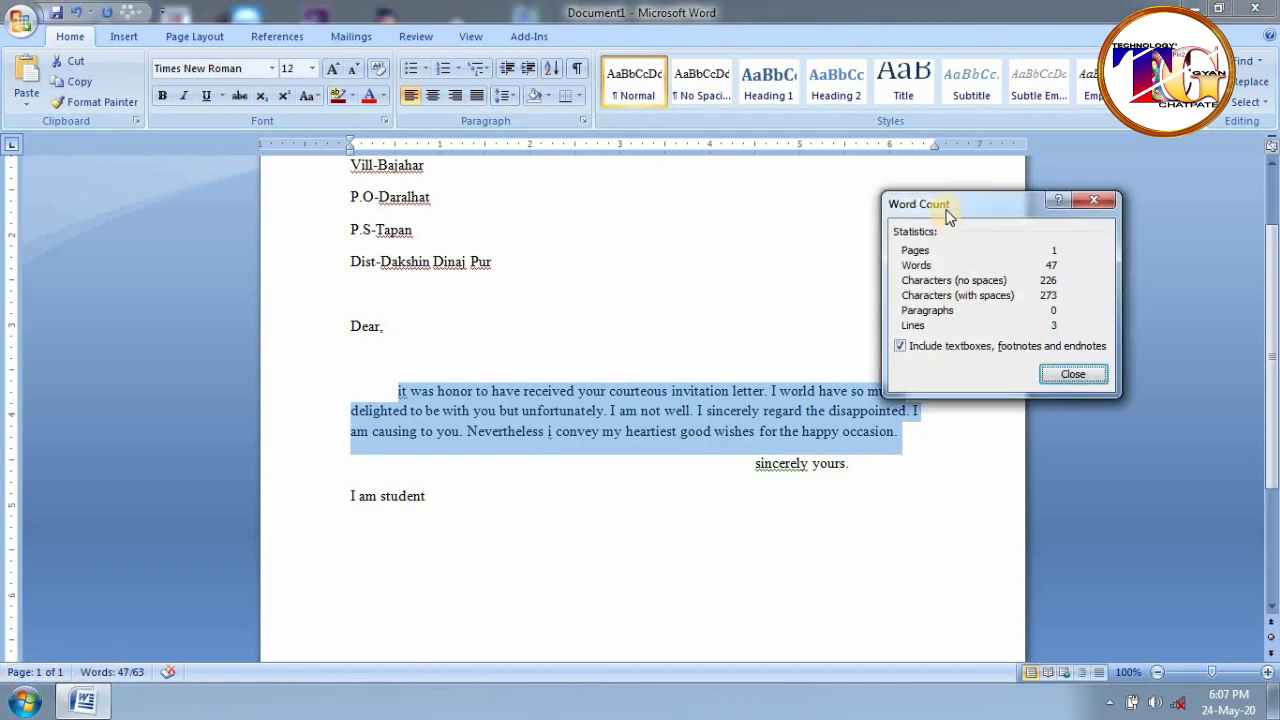
drag(948, 222, 823, 167)
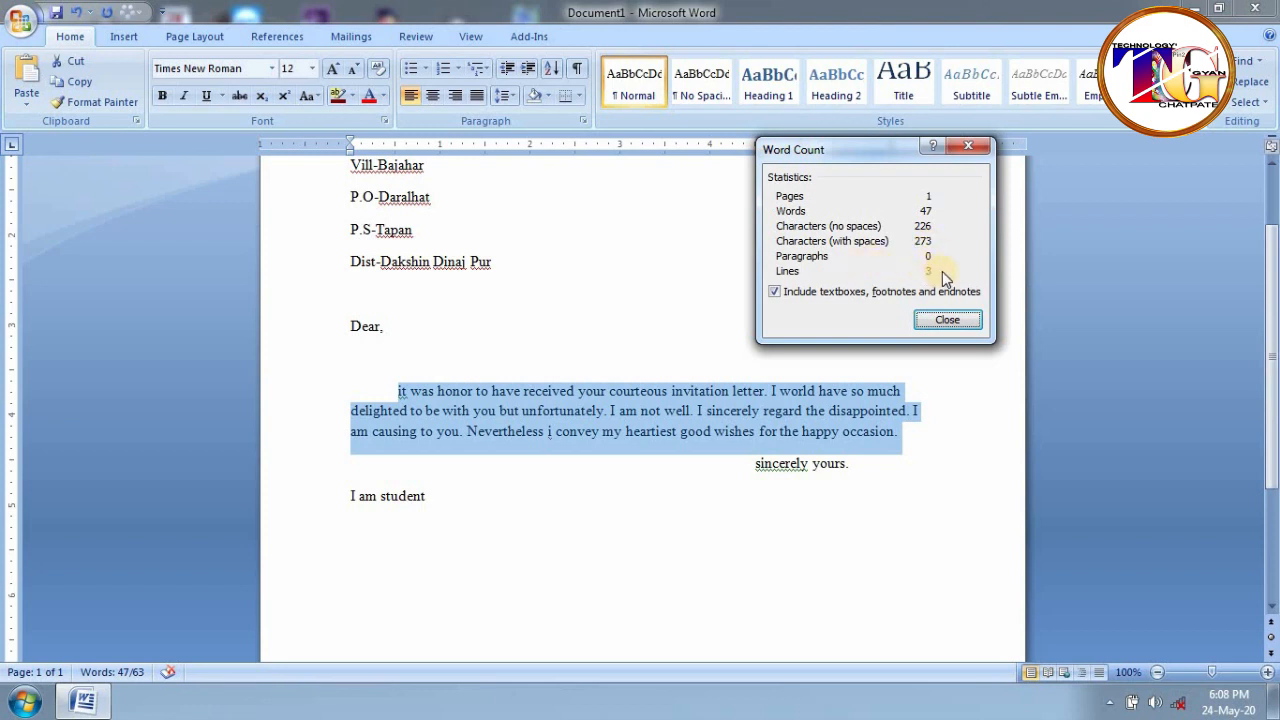
click(947, 320)
click(354, 465)
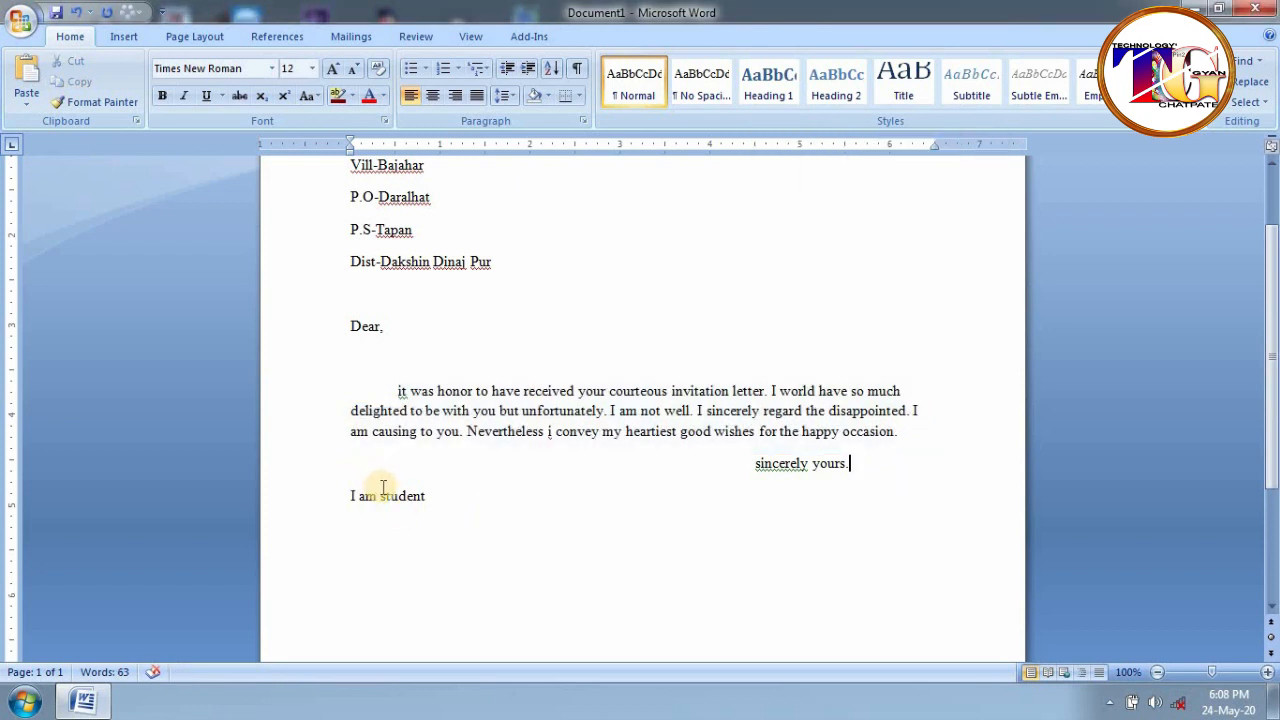
- Select the 'I am student' line and check its word count in the status bar
drag(430, 496, 348, 496)
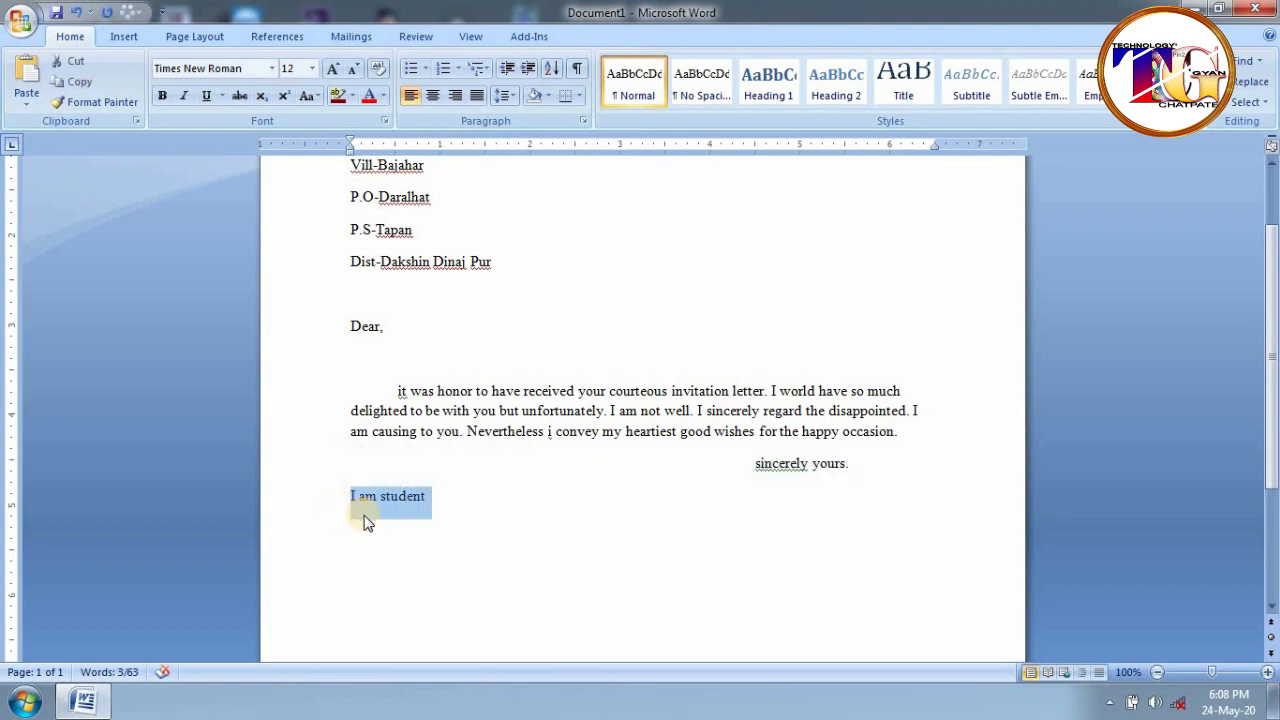
click(108, 676)
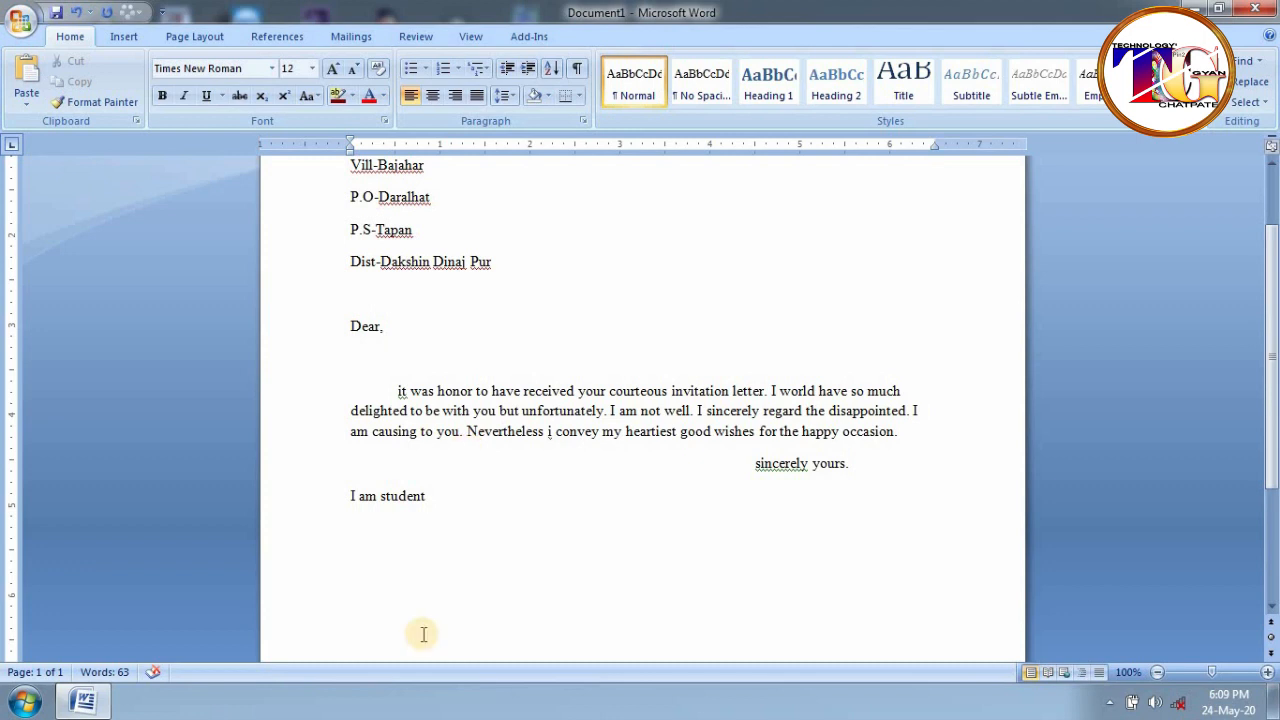
scroll(443, 514, up, 1)
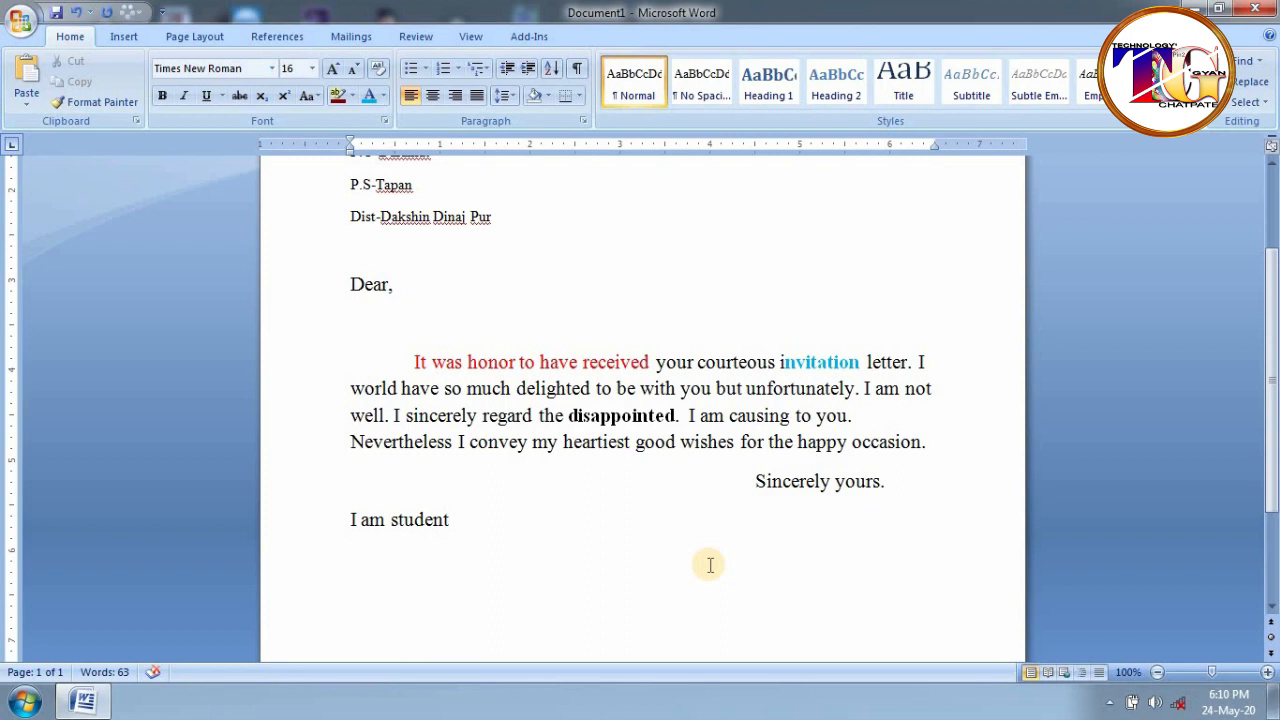
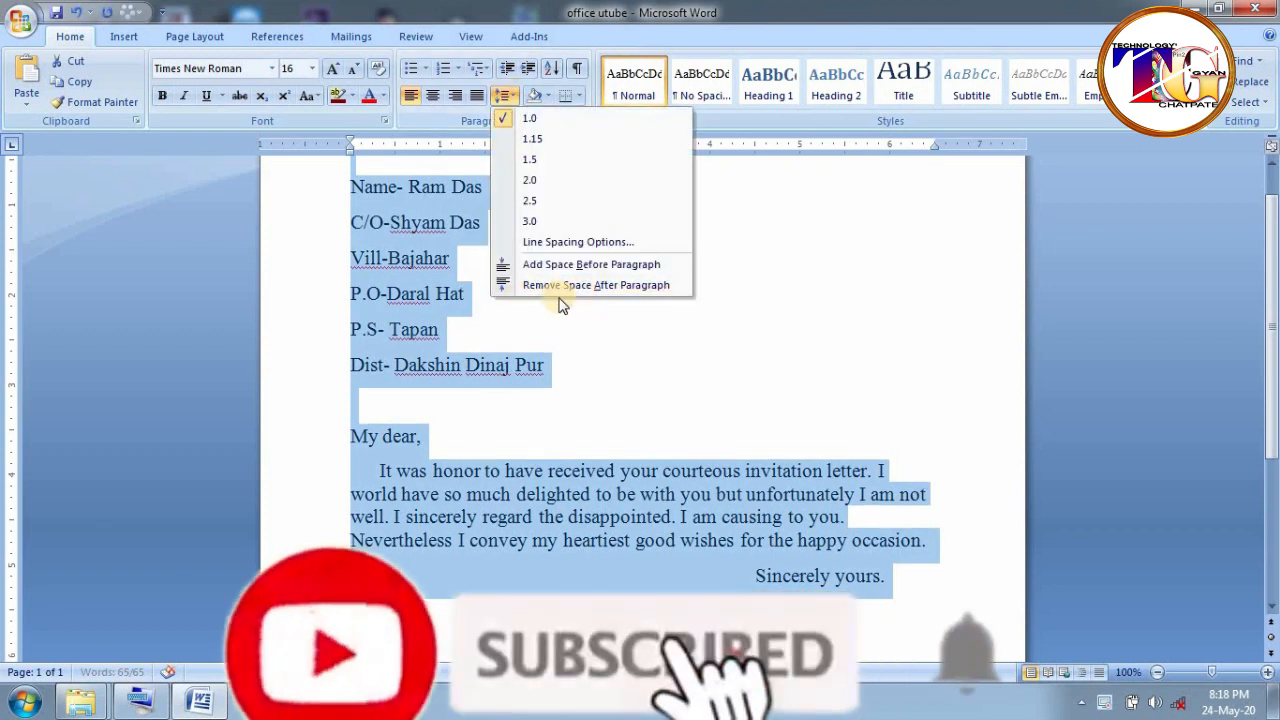
- Remove the space after paragraphs, deselect the letter, and go to the end of the closing line
click(624, 288)
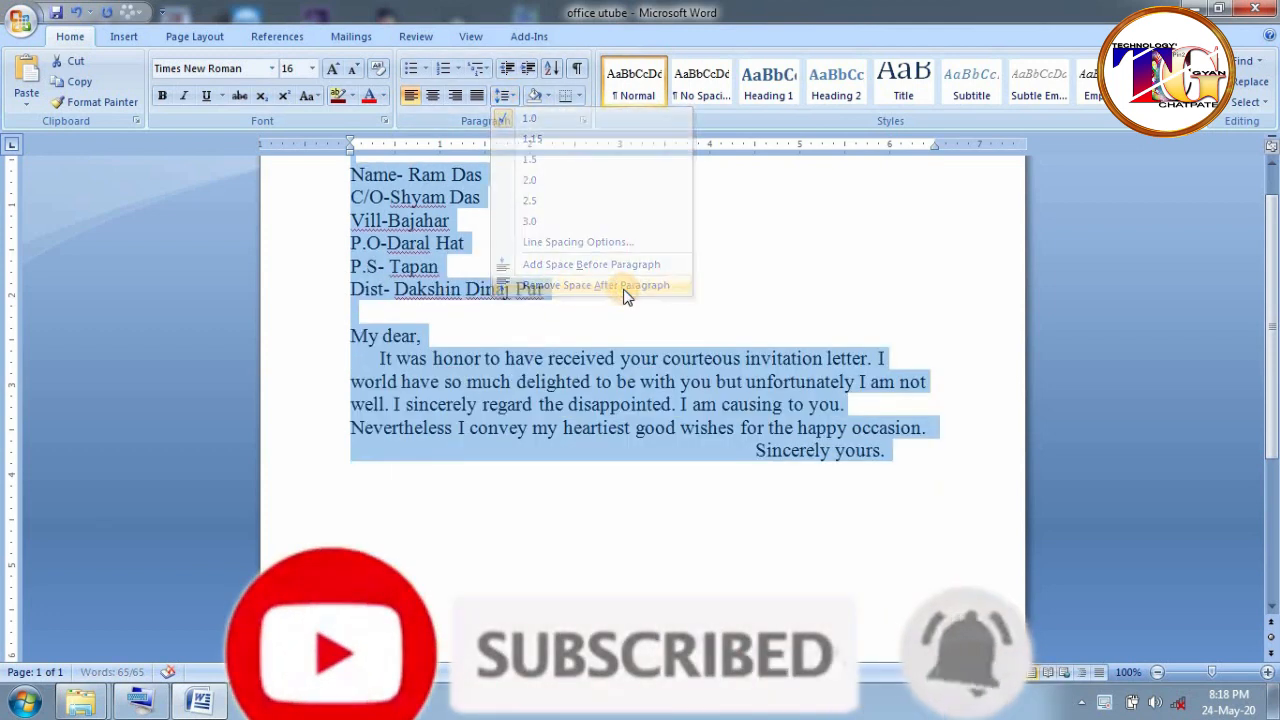
click(470, 320)
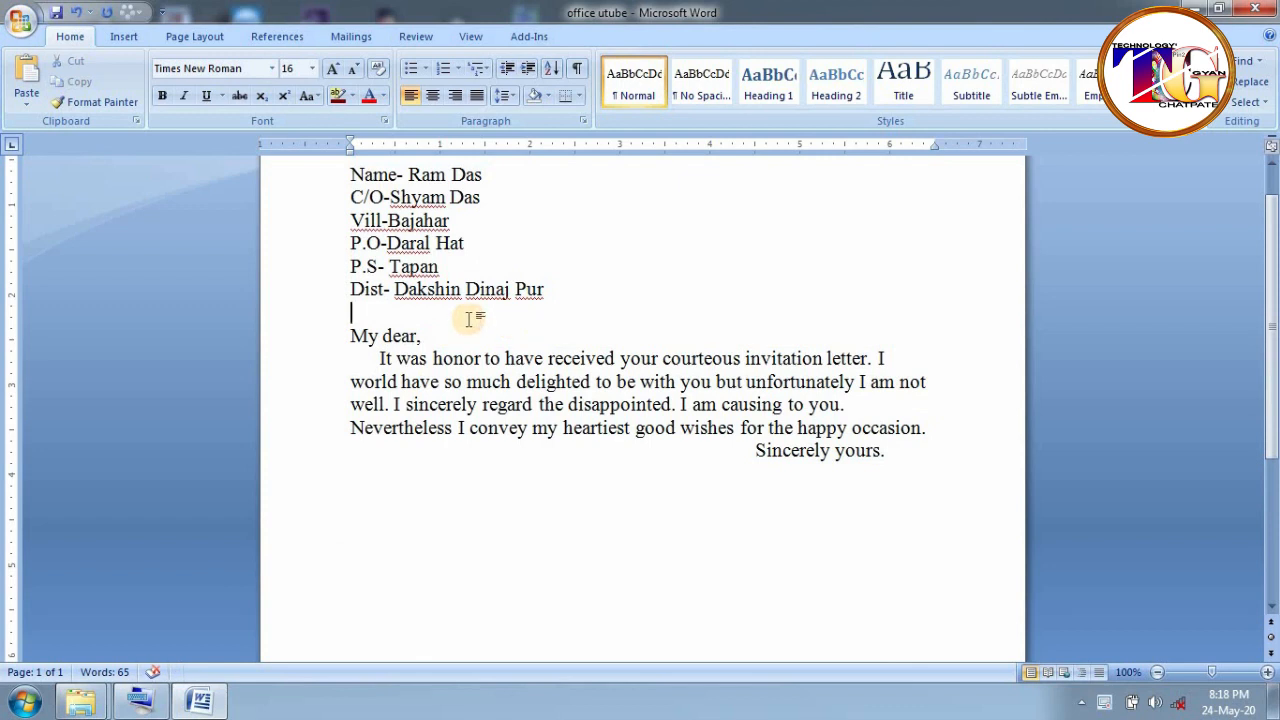
click(888, 453)
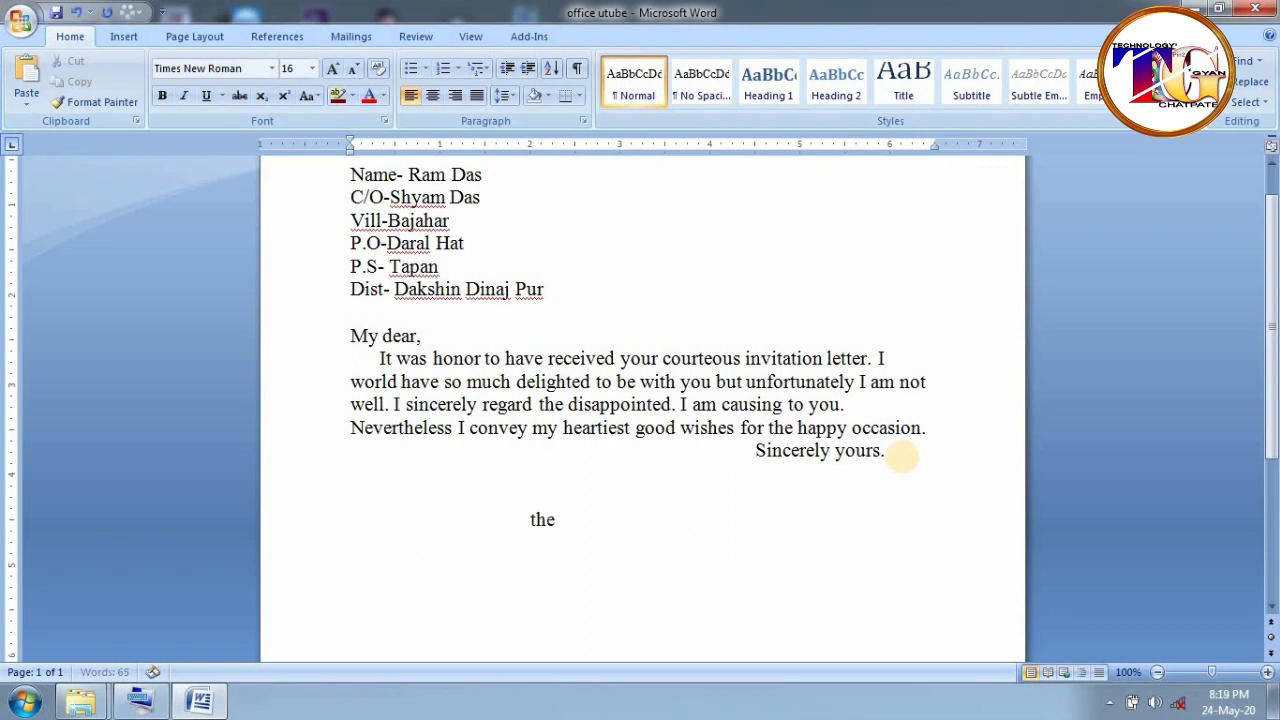
- Draft the poem lines 'Rain', 'Rain rain go away' and 'Come', then delete them
text(Rain)
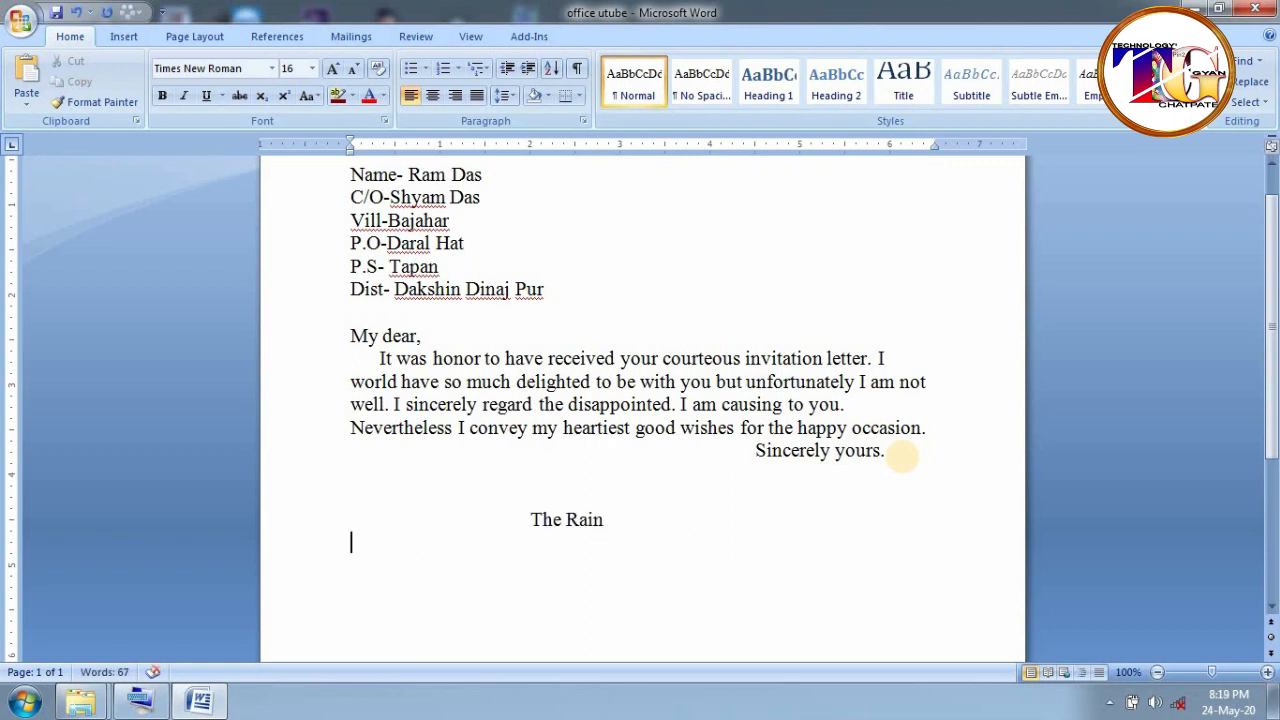
key(Tab)
key(Tab)
text(Rain rain go aw)
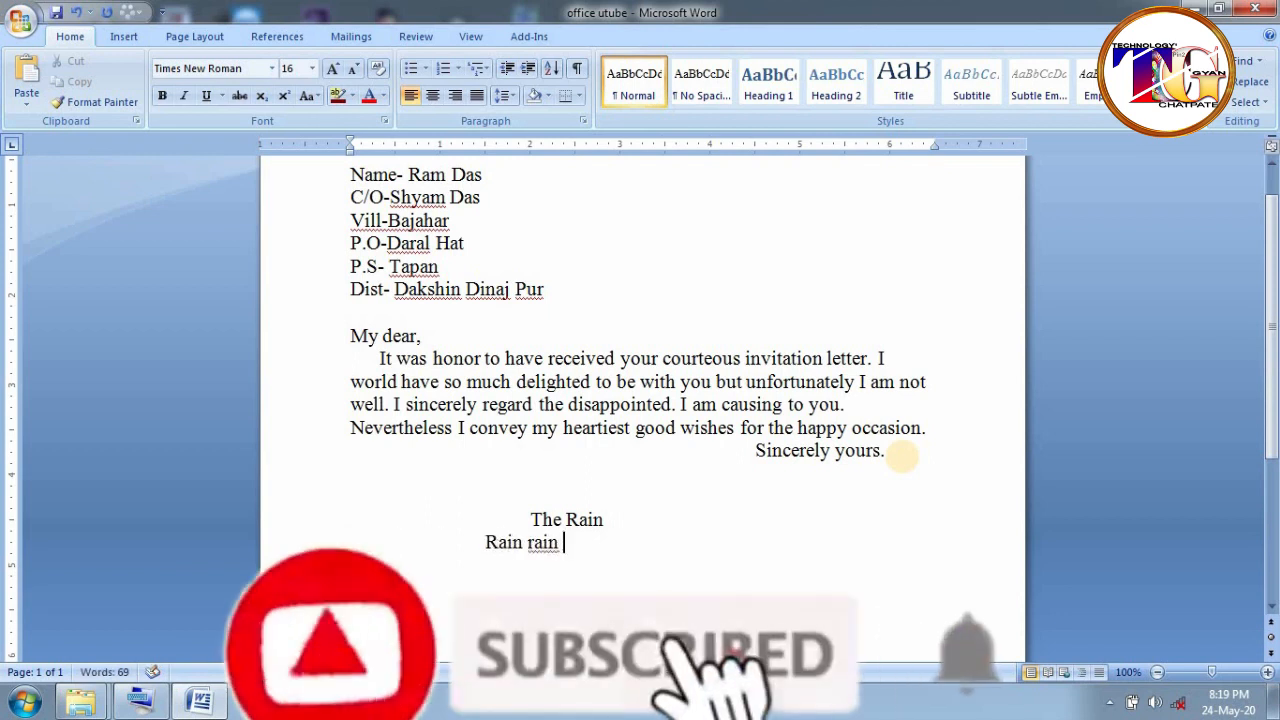
key(BackSpace)
key(BackSpace)
key(BackSpace)
key(BackSpace)
key(BackSpace)
text(go away)
key(Return)
text(Come)
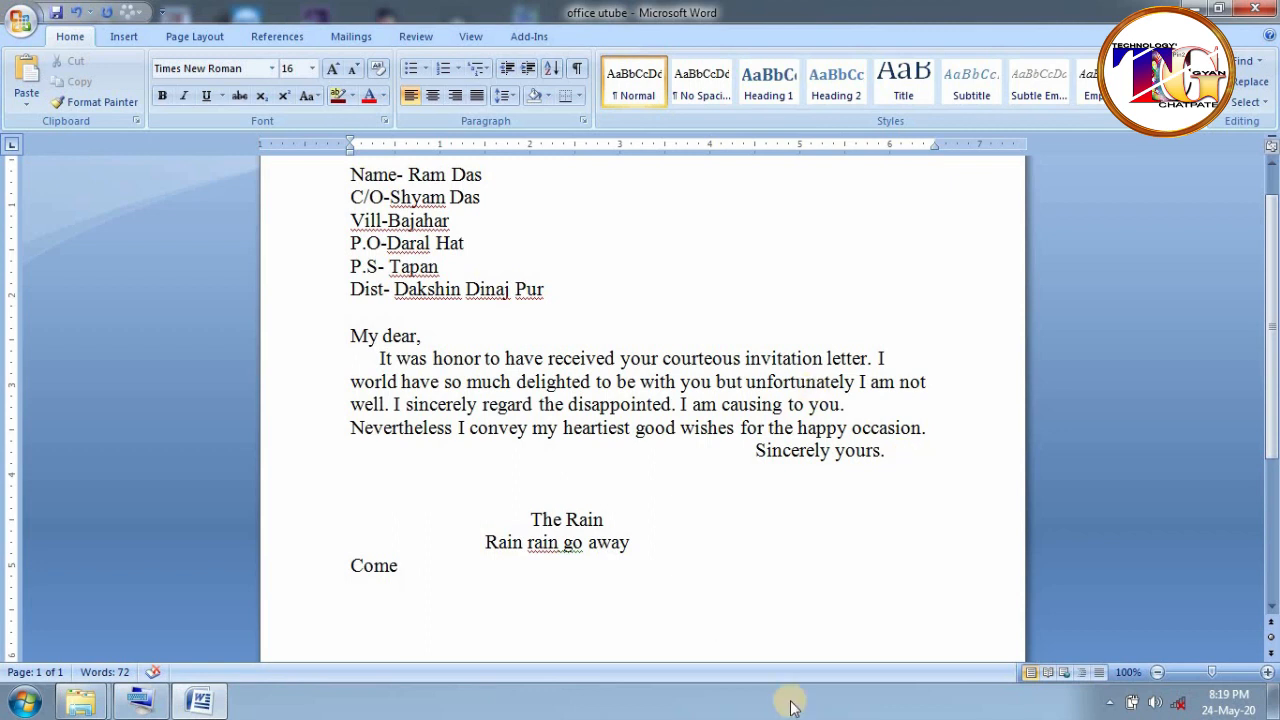
drag(405, 566, 331, 530)
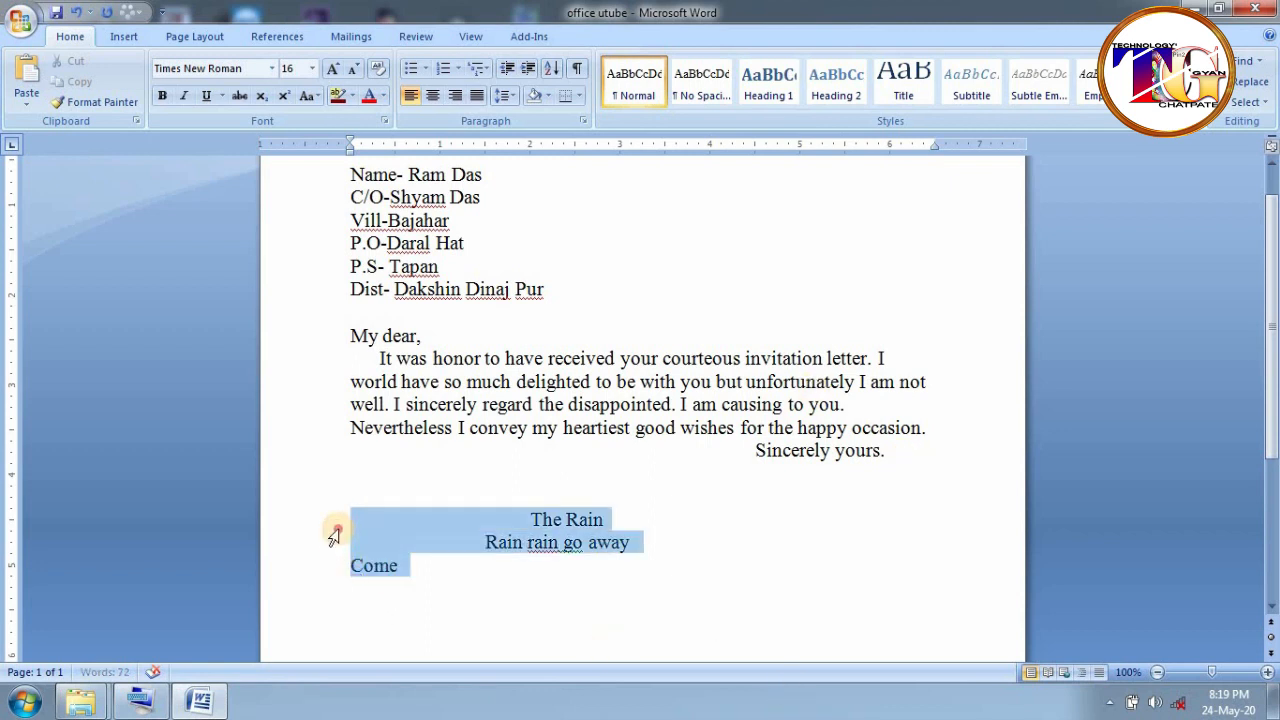
key(Delete)
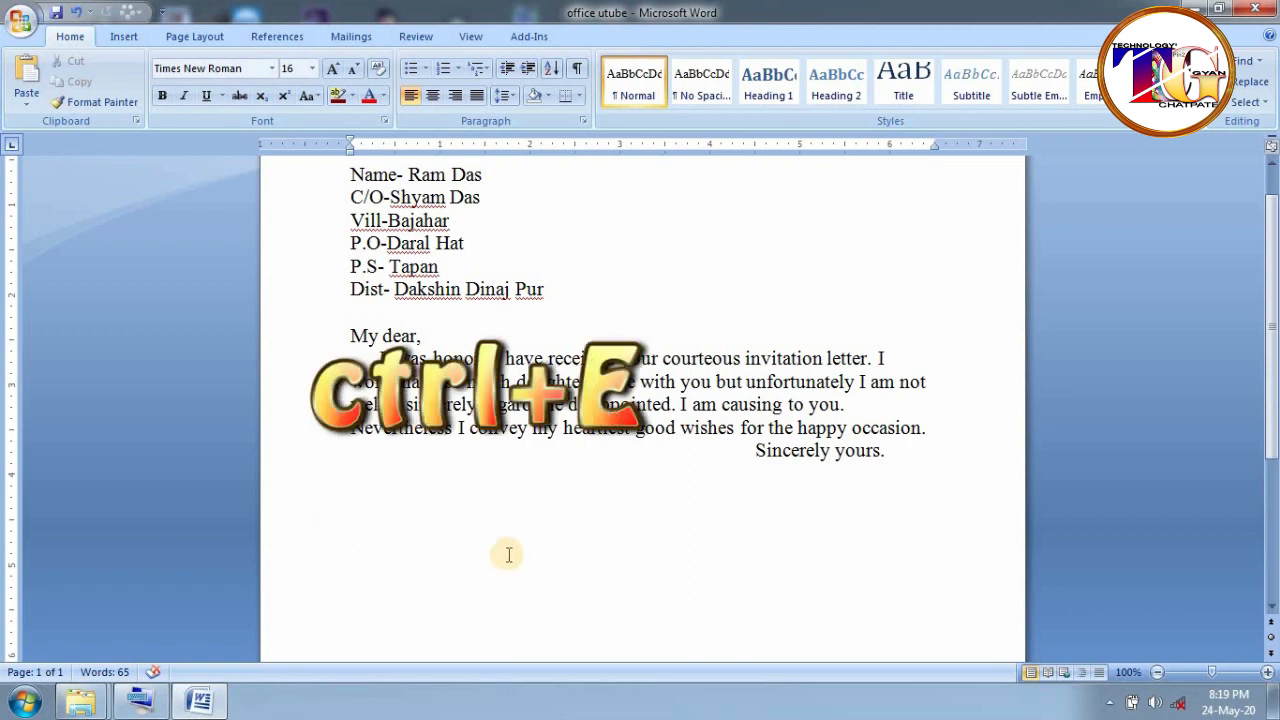
- Centre the empty line below the closing with Ctrl+E from the On-Screen Keyboard
click(141, 702)
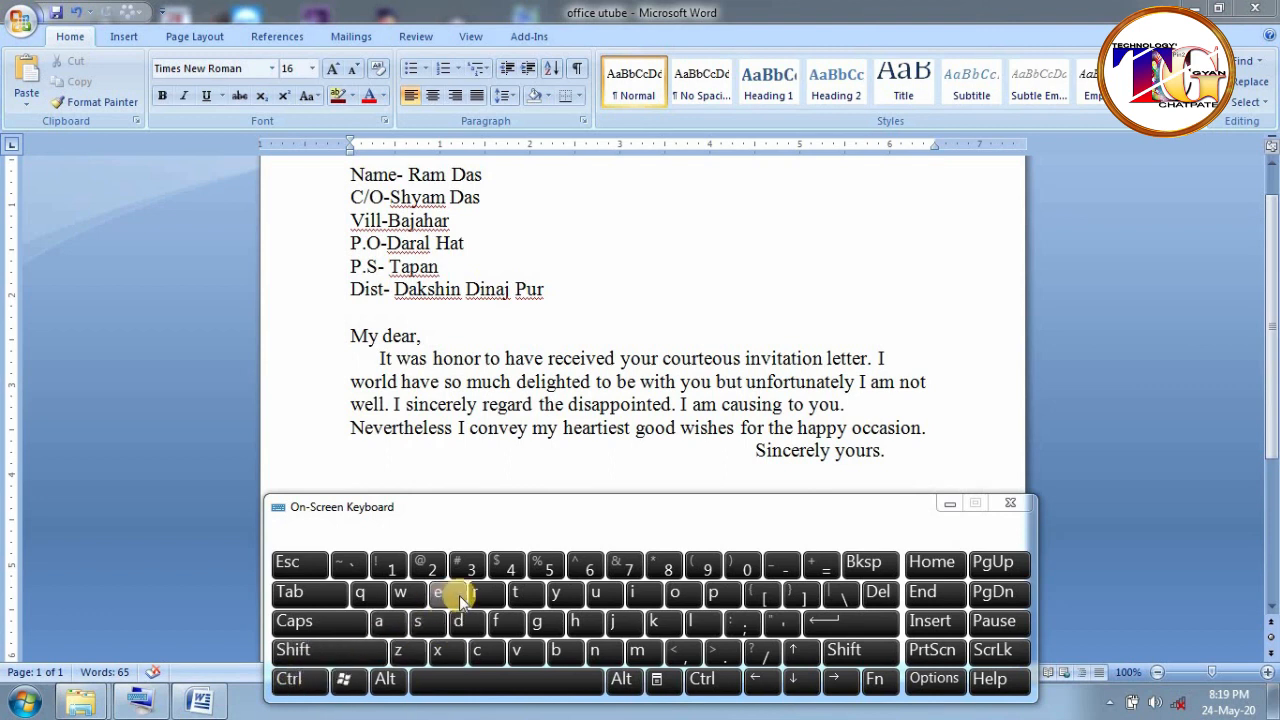
click(1010, 503)
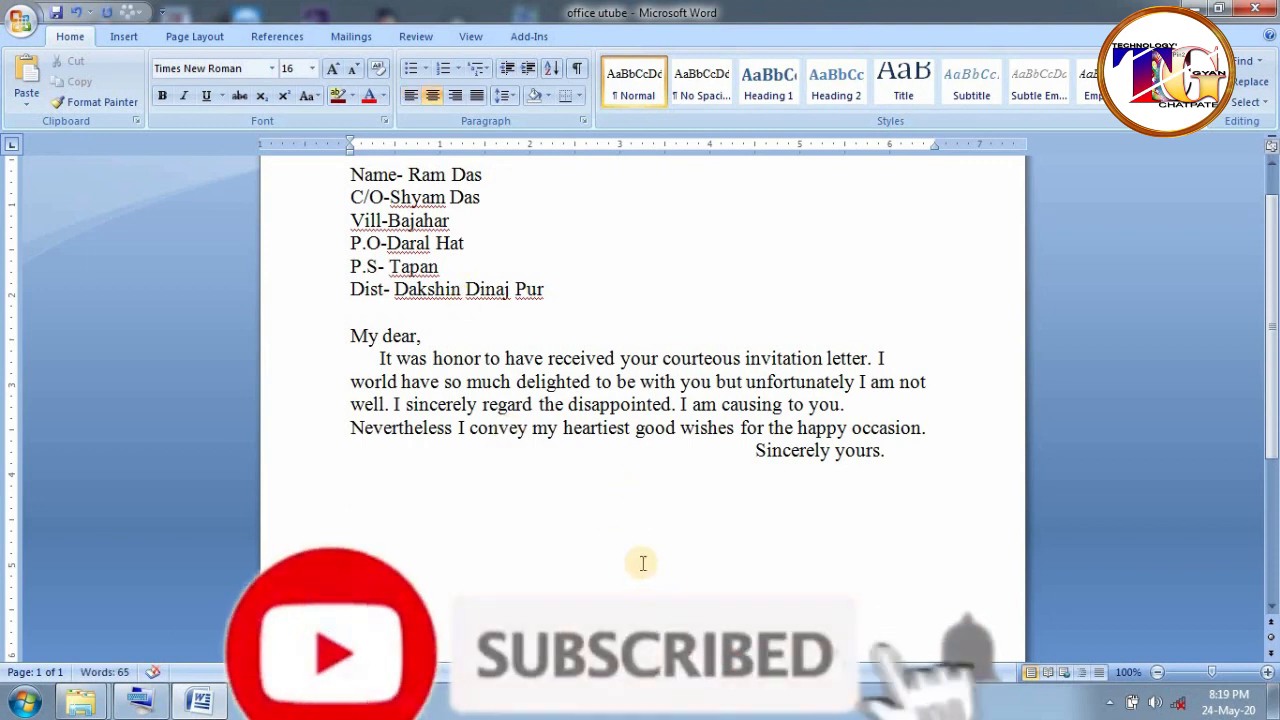
- Type the poem 'The rain': Rain rain go away, come again another day, little children want to play, Rain rain go away
text(The rain)
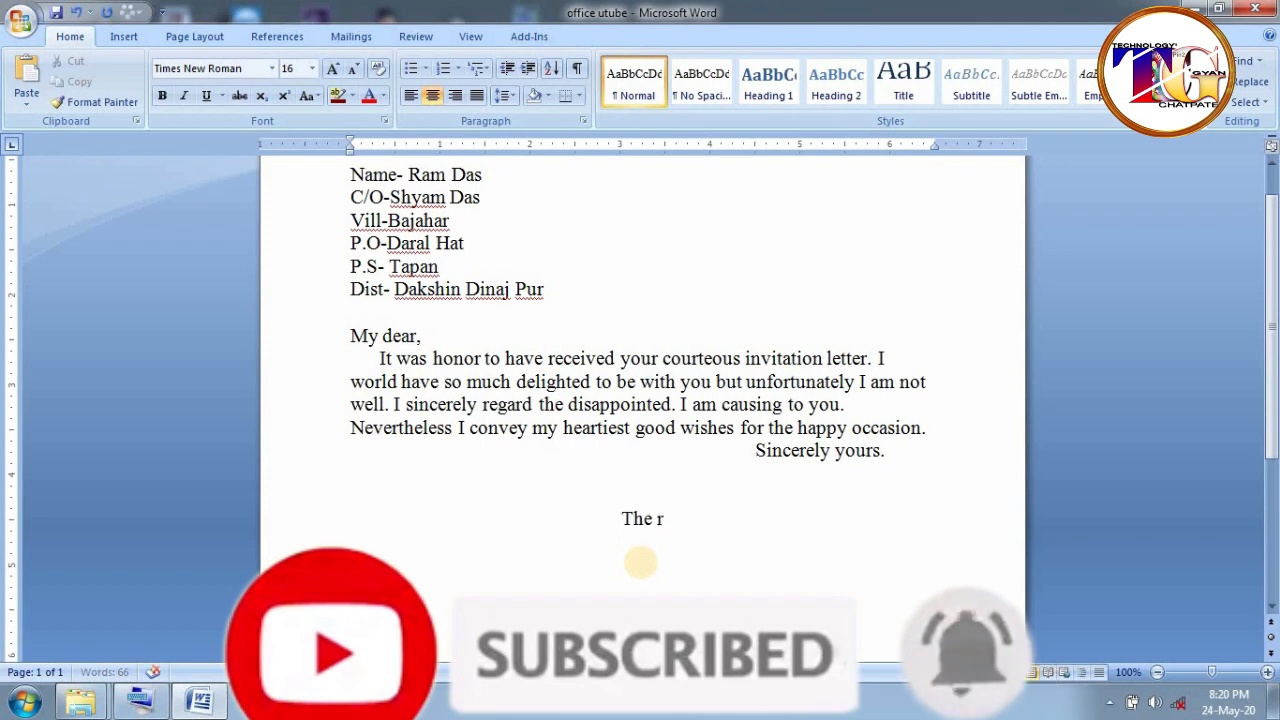
key(Return)
text(Rain rain go away )
text(Come again anather)
key(BackSpace)
key(BackSpace)
key(BackSpace)
key(BackSpace)
key(BackSpace)
text(other day)
key(Return)
text(little children want to paly)
key(BackSpace)
key(BackSpace)
key(BackSpace)
key(BackSpace)
text(lay)
key(Return)
text(Rain rain go away)
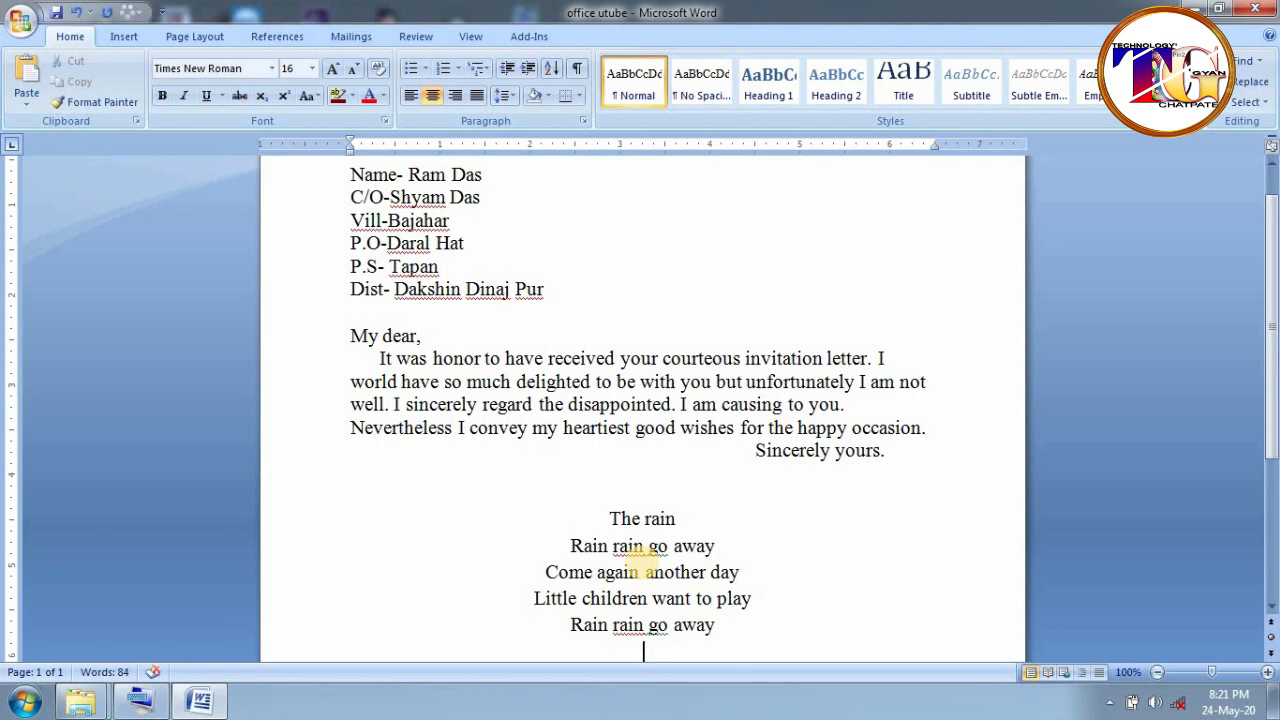
- Add several lines of filler text below the poem, then delete them
key(Return)
key(Return)
text(gjfdjgpfdp)
key(Return)
text(Ioogp ds)
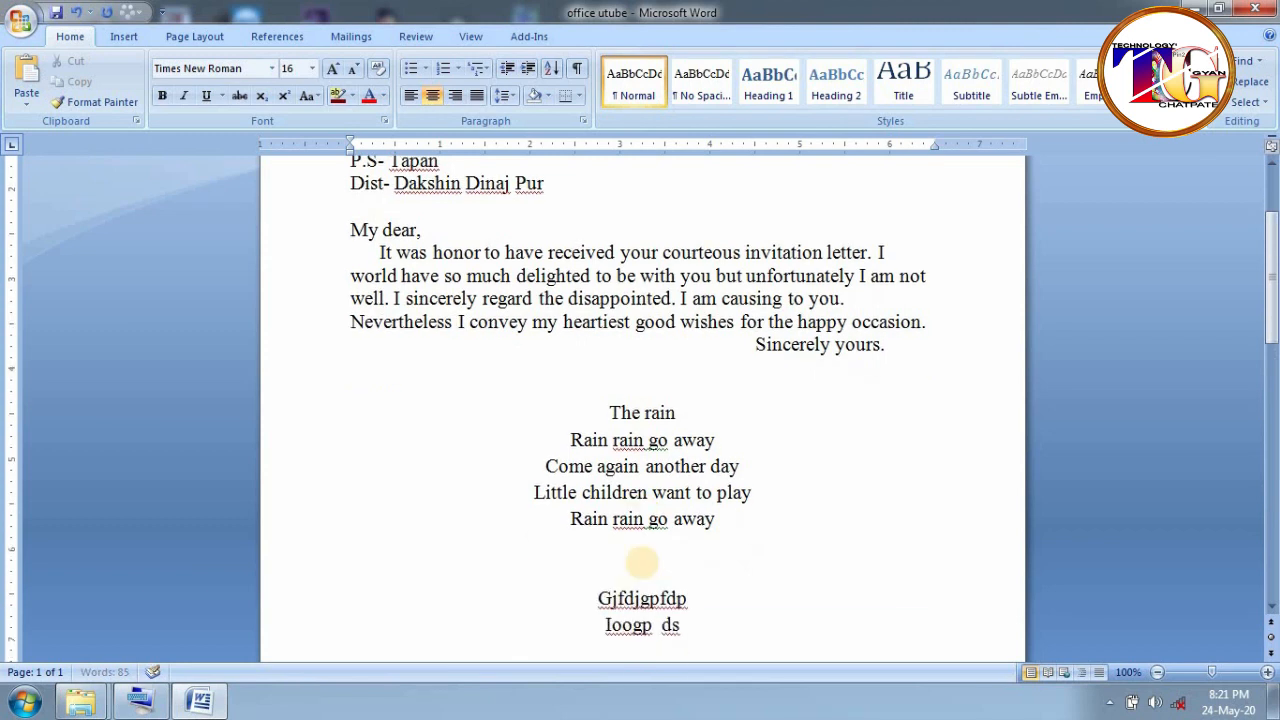
key(Return)
text(Dfiu ofdiogp)
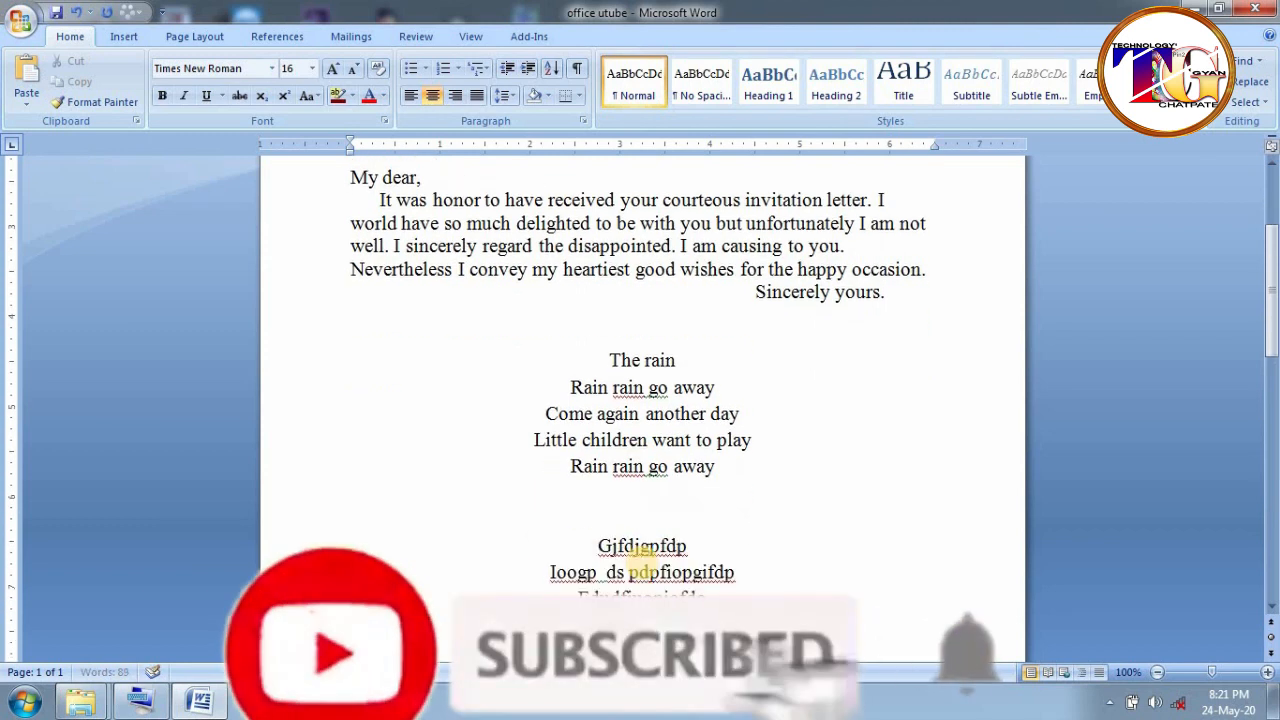
key(Return)
text(Fdopiofdi)
key(Return)
text(Dfifgi ofdi)
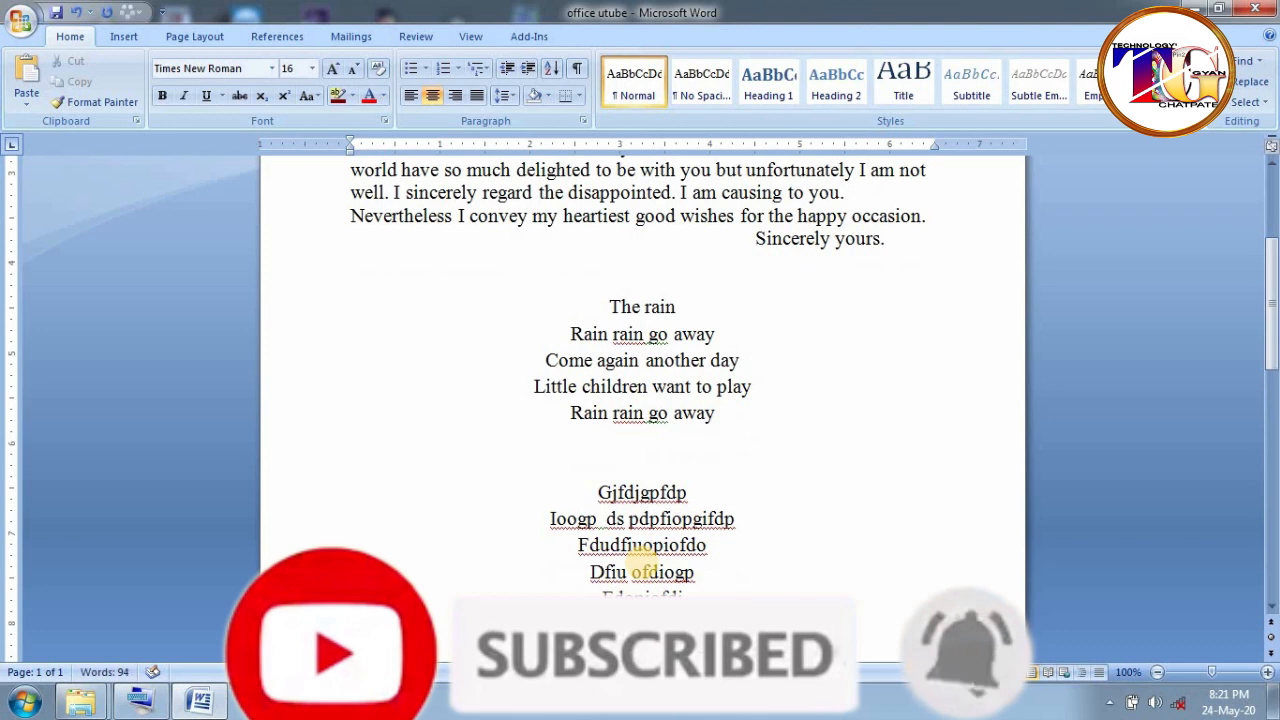
key(Return)
text(Fdopkof)
key(Return)
key(ctrl+Return)
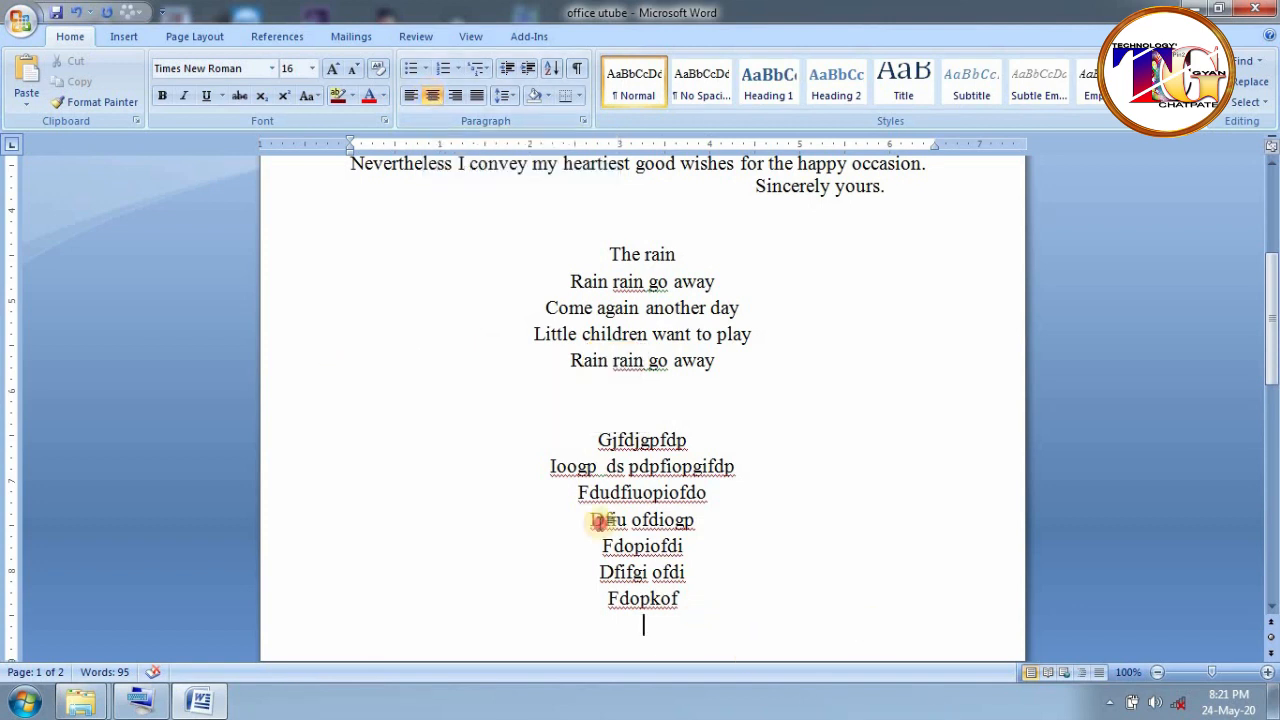
shift+click(558, 440)
key(Delete)
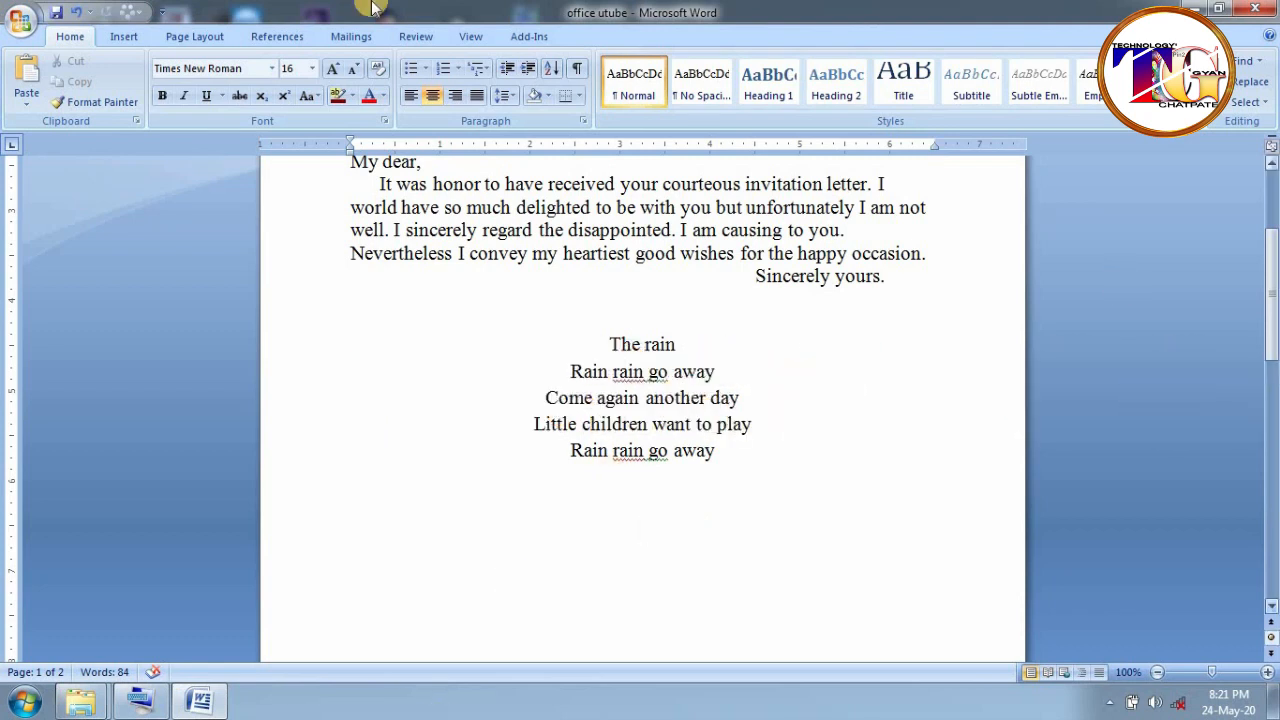
- Right-align the empty line below the poem
click(456, 96)
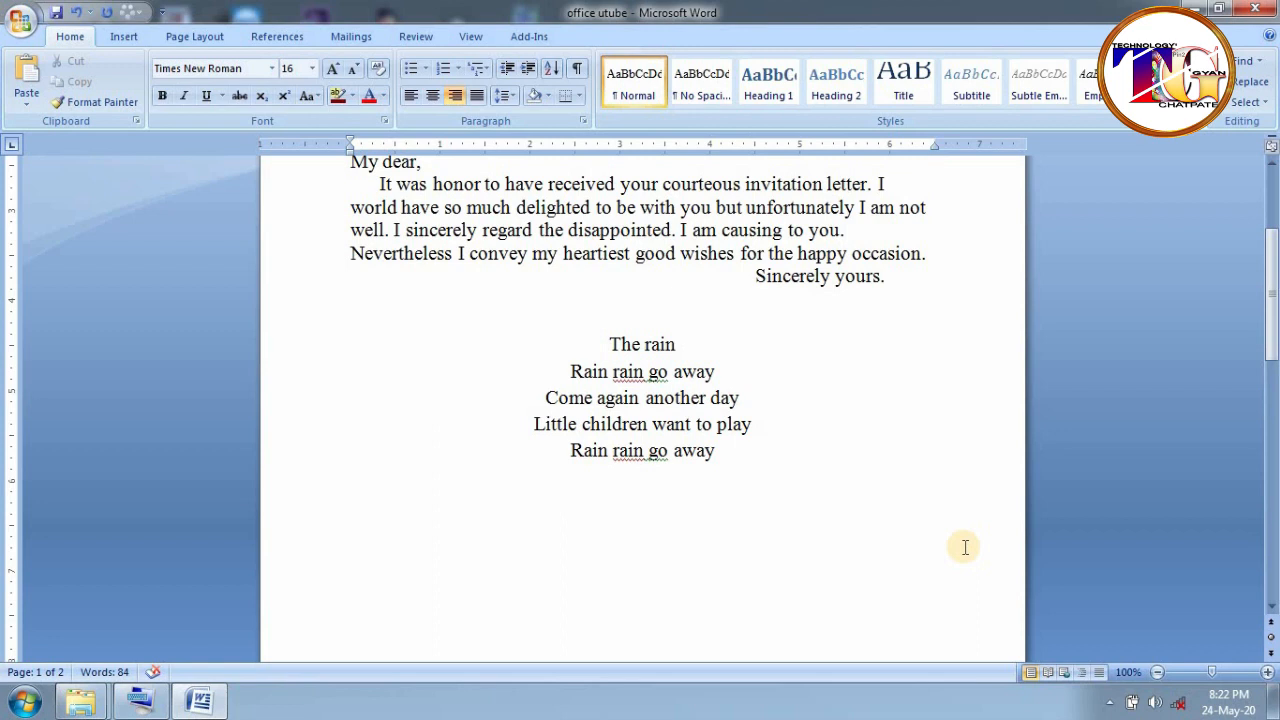
- Add the right-aligned closing 'Your faithfully' with the writer's name beneath, then left-align the next line
double_click(965, 547)
text(Your faithfully)
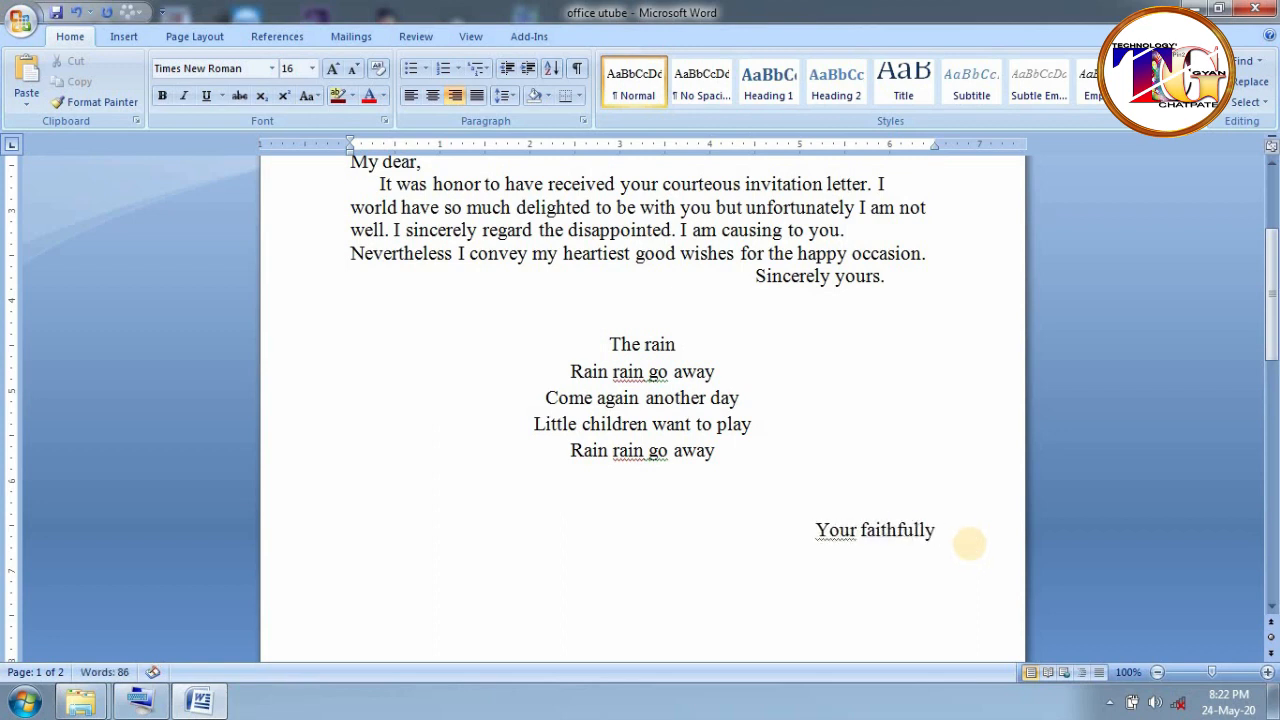
key(Return)
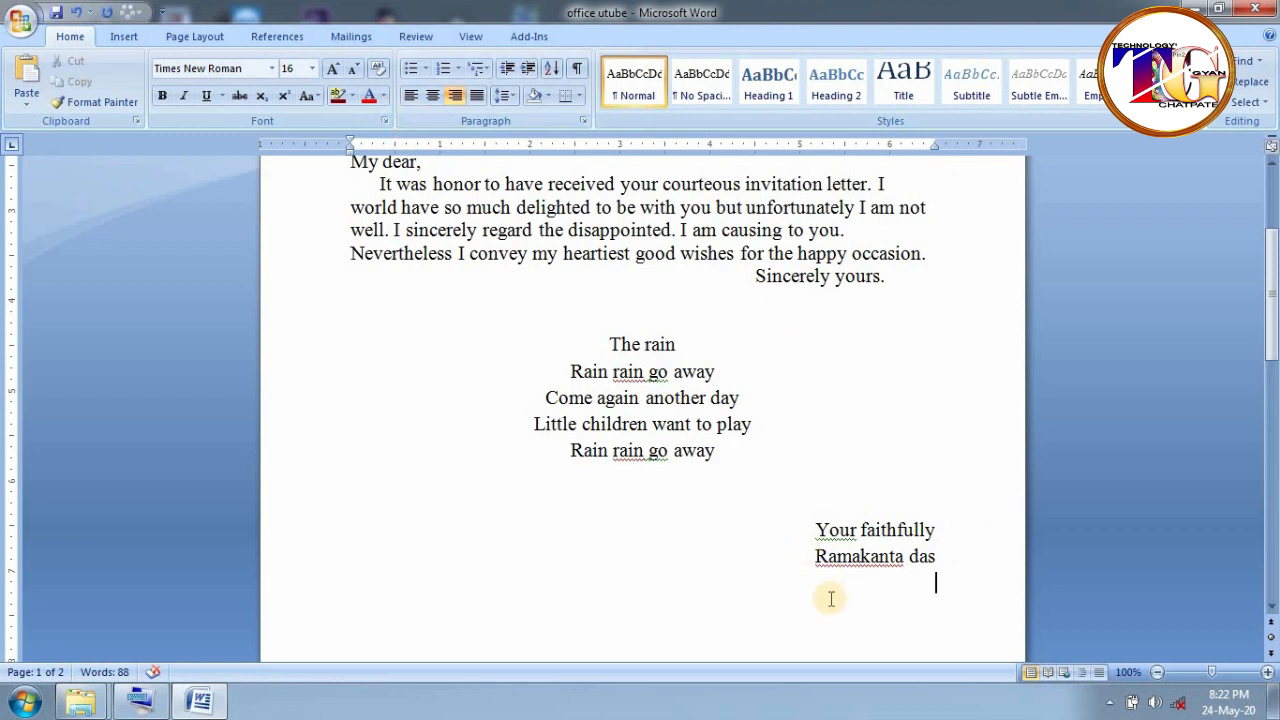
click(410, 96)
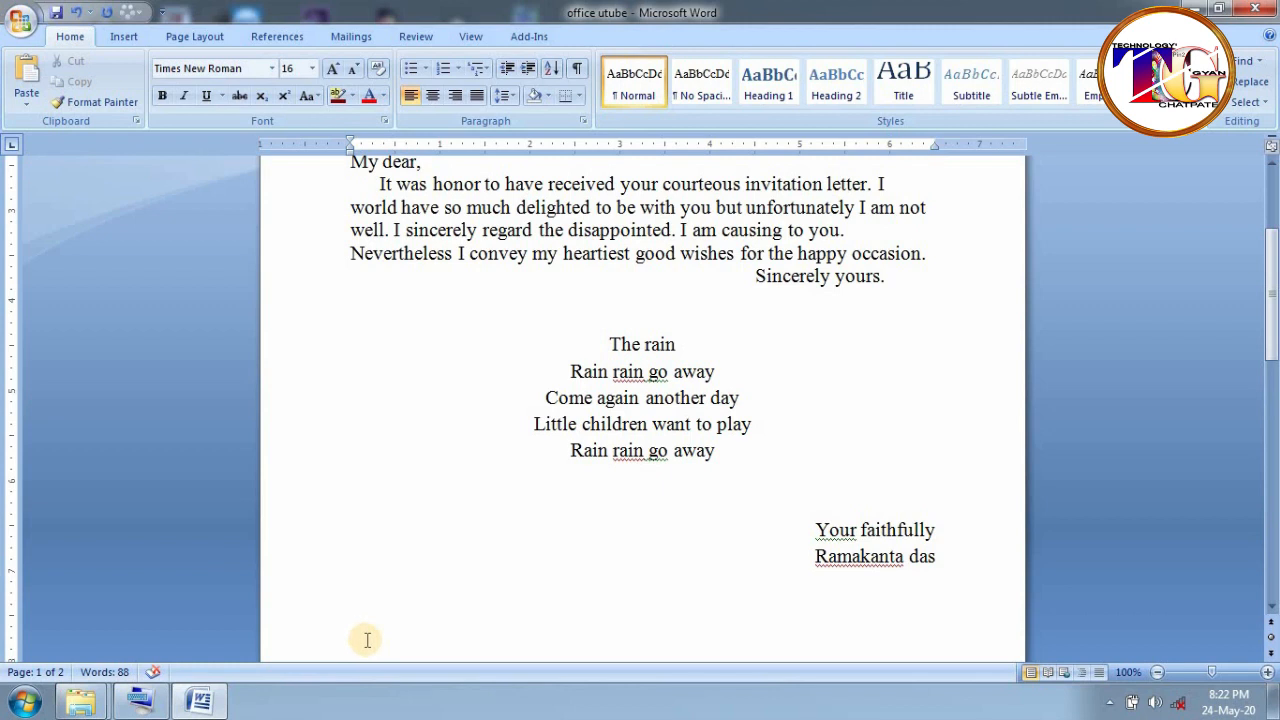
- Type one left-aligned filler line, then four centred filler lines below the signature
text(Ol klfs kljkljkj)
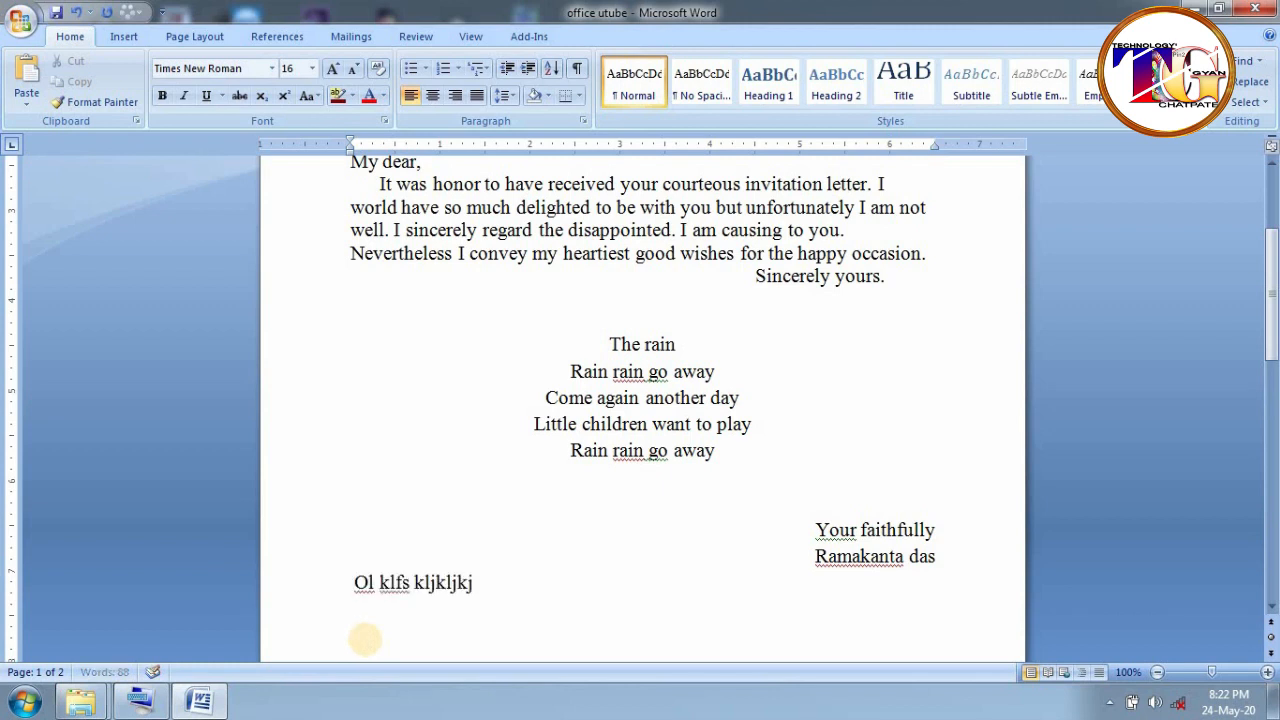
text(kl jsfd kljkljsdflj kjsdffjkl kljklj)
text(fj lkjjkldsjkljklsfd)
text(ioj)
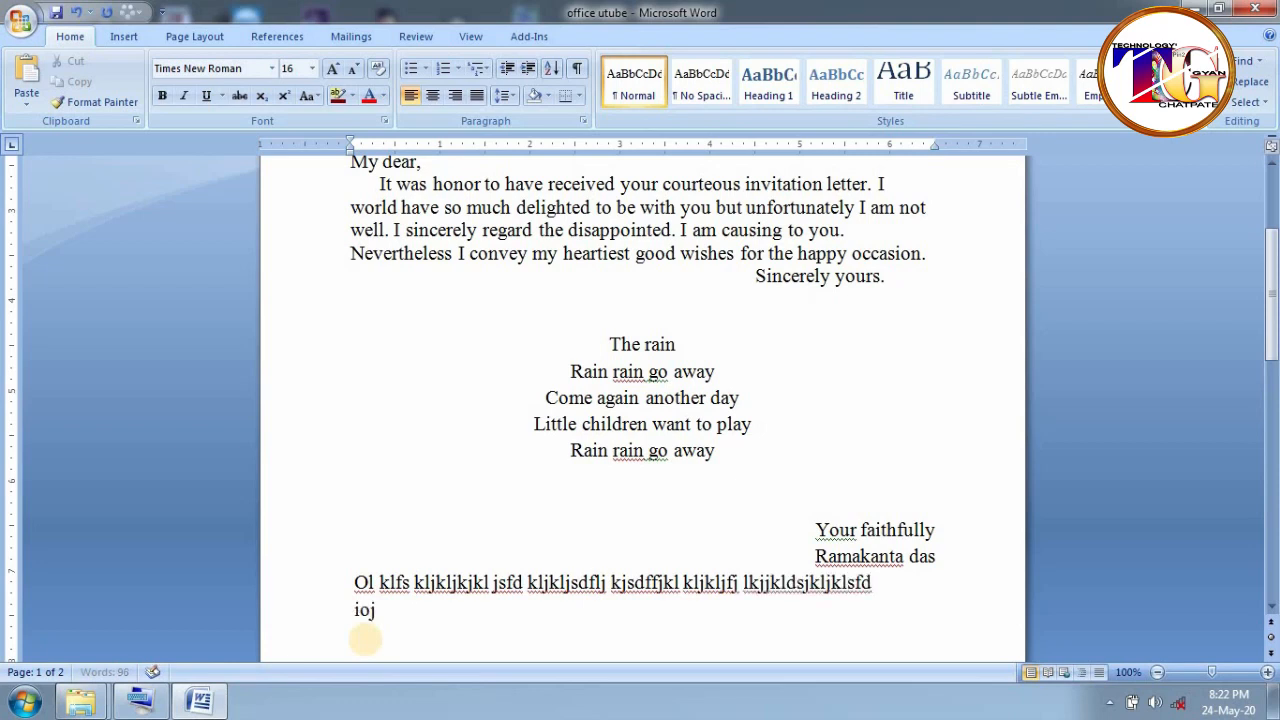
text(jfdfdu)
key(Return)
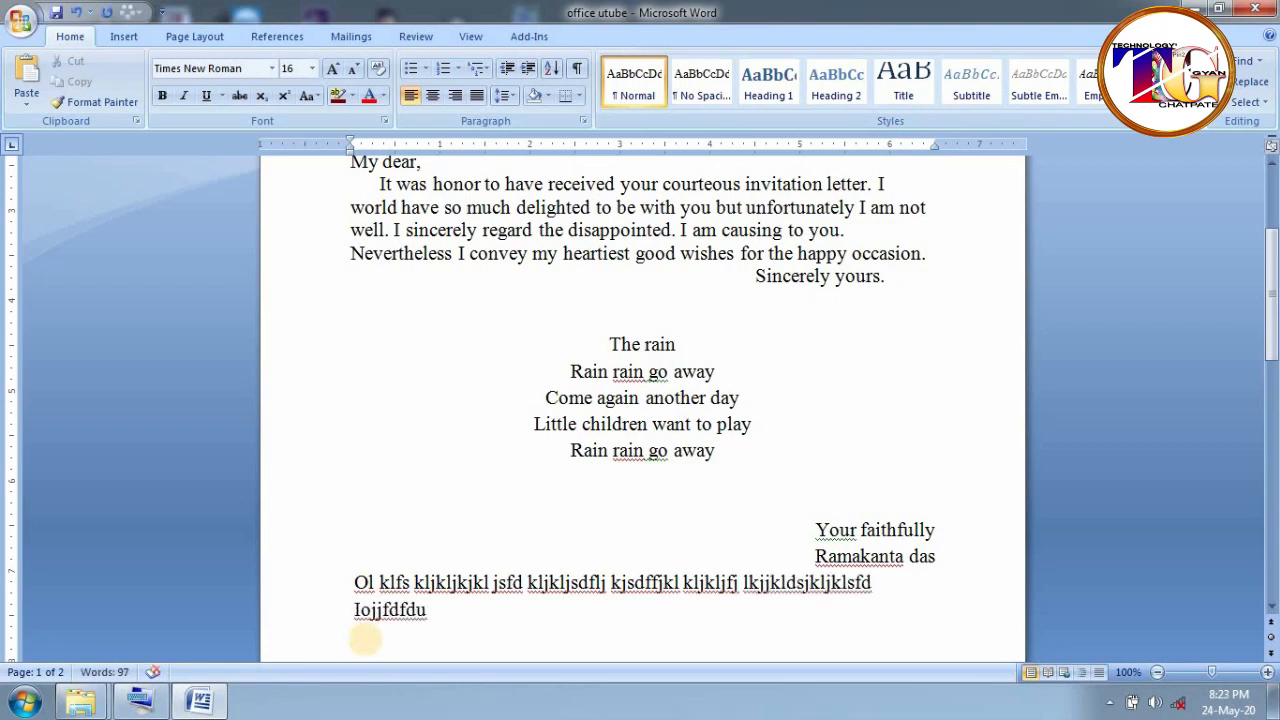
key(ctrl+e)
text([p ffd)
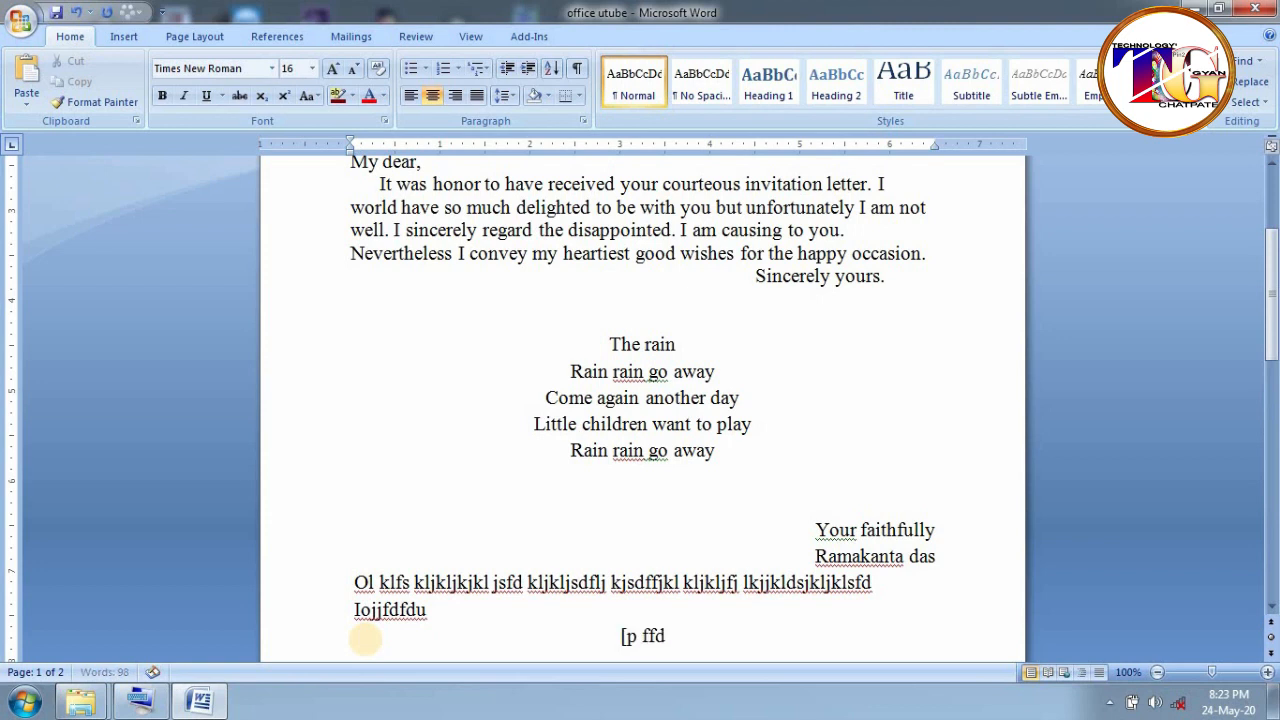
text(lvp nbifduiuf di)
key(Return)
text(9ufiopu pfdopu)
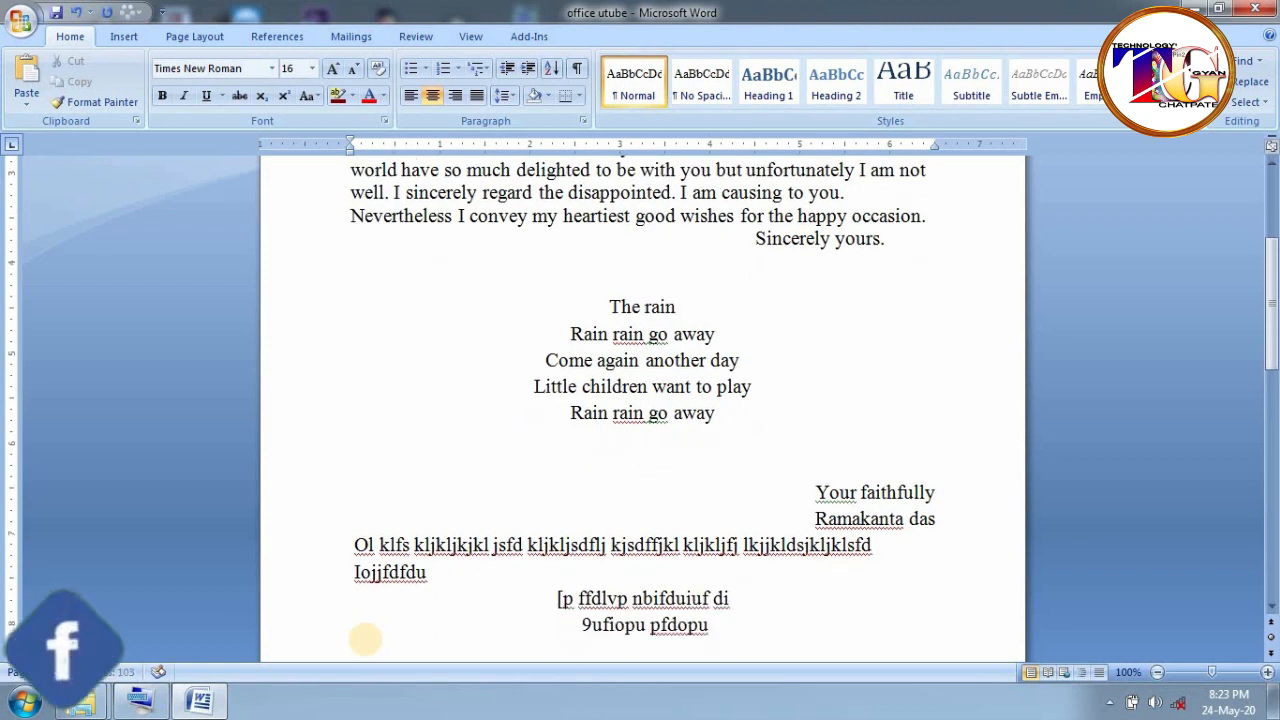
key(Return)
text(fuuufido)
key(Return)
text(juufvioufi)
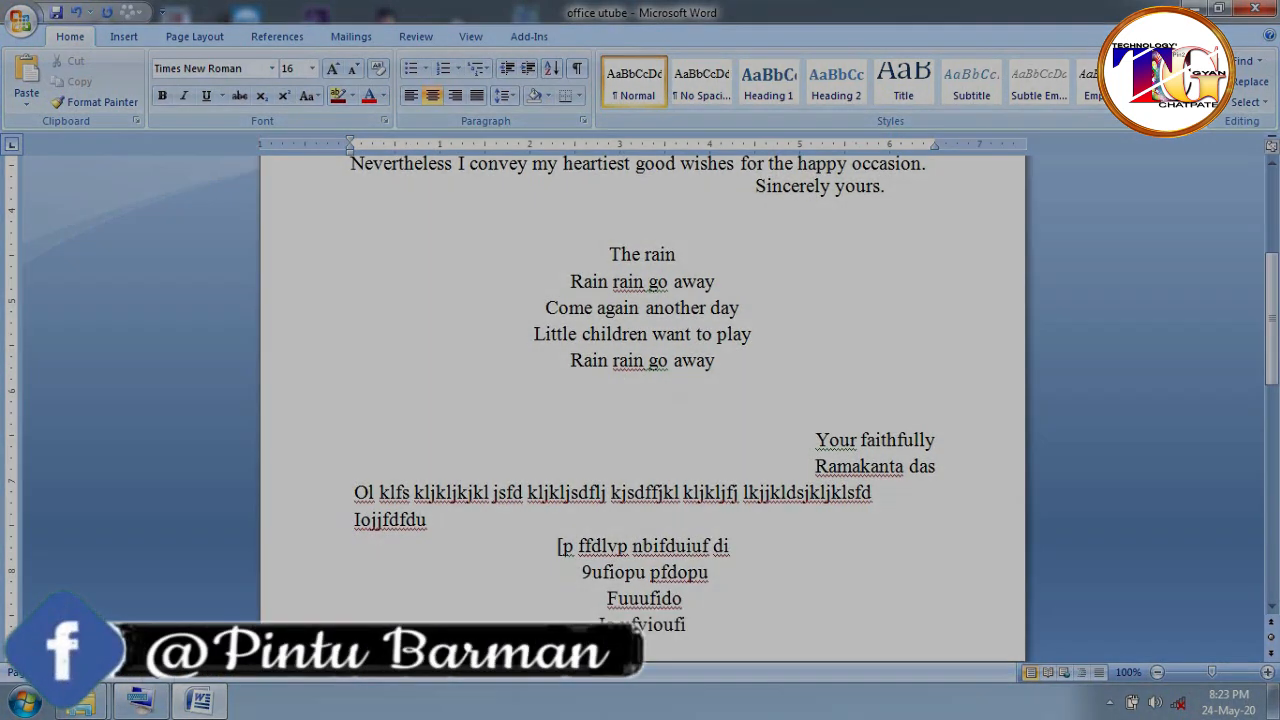
key(Return)
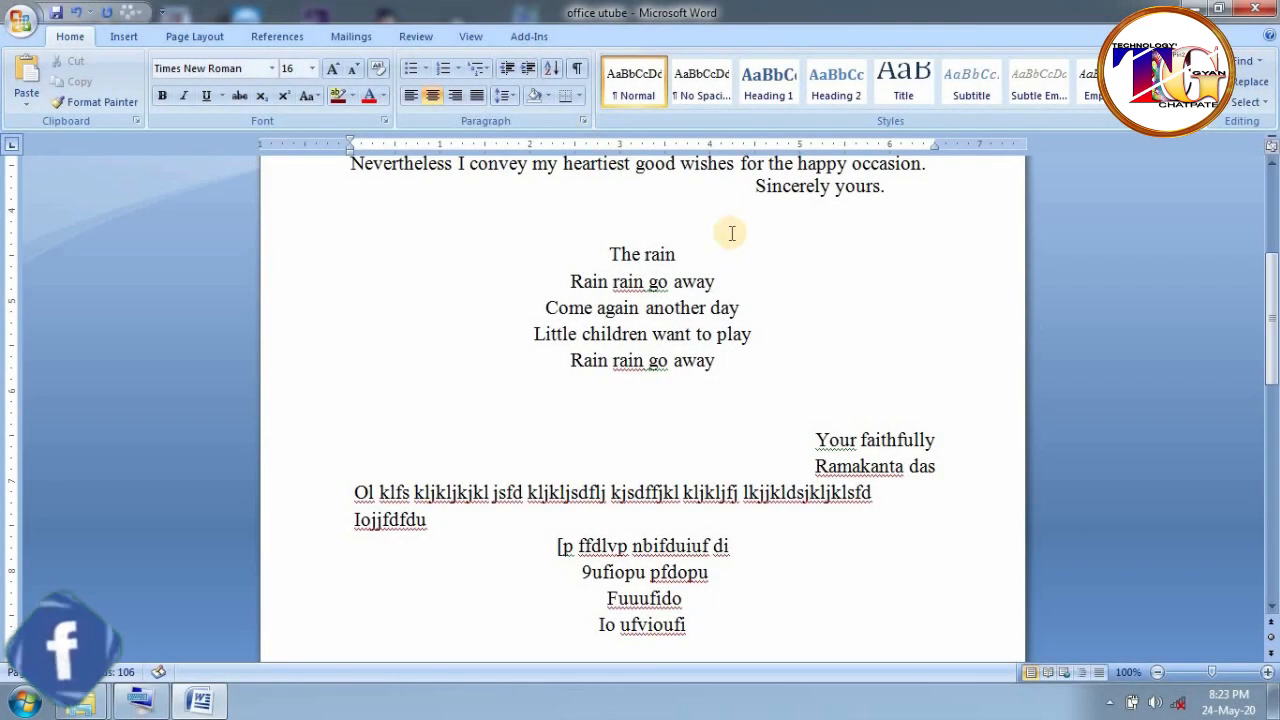
click(1244, 82)
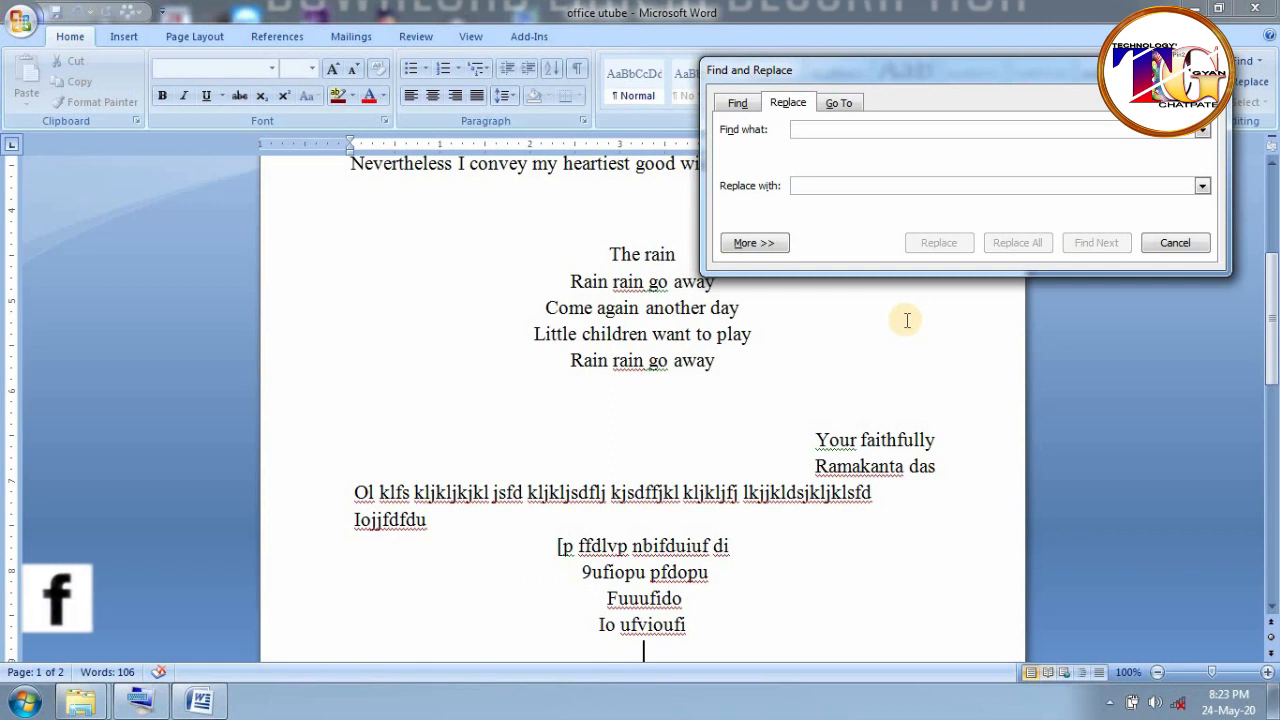
- On the Find tab, search for 'i' and step through matches with Find Next
click(738, 104)
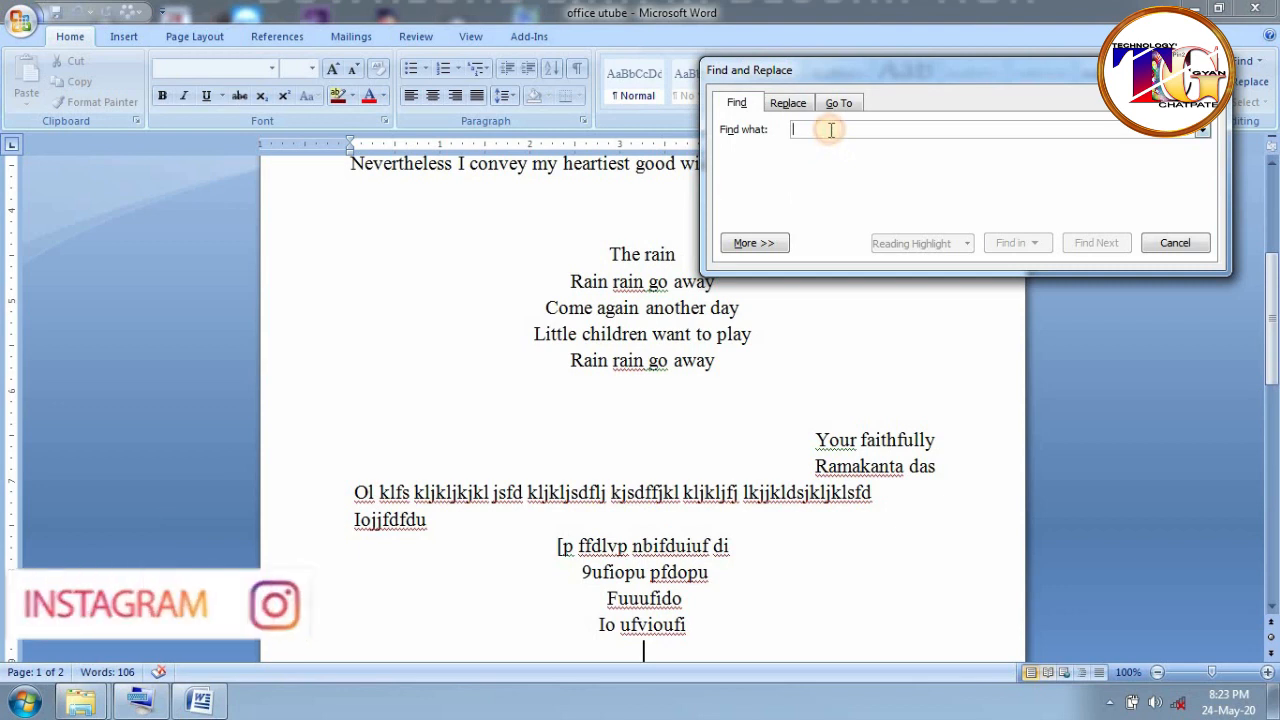
text(i)
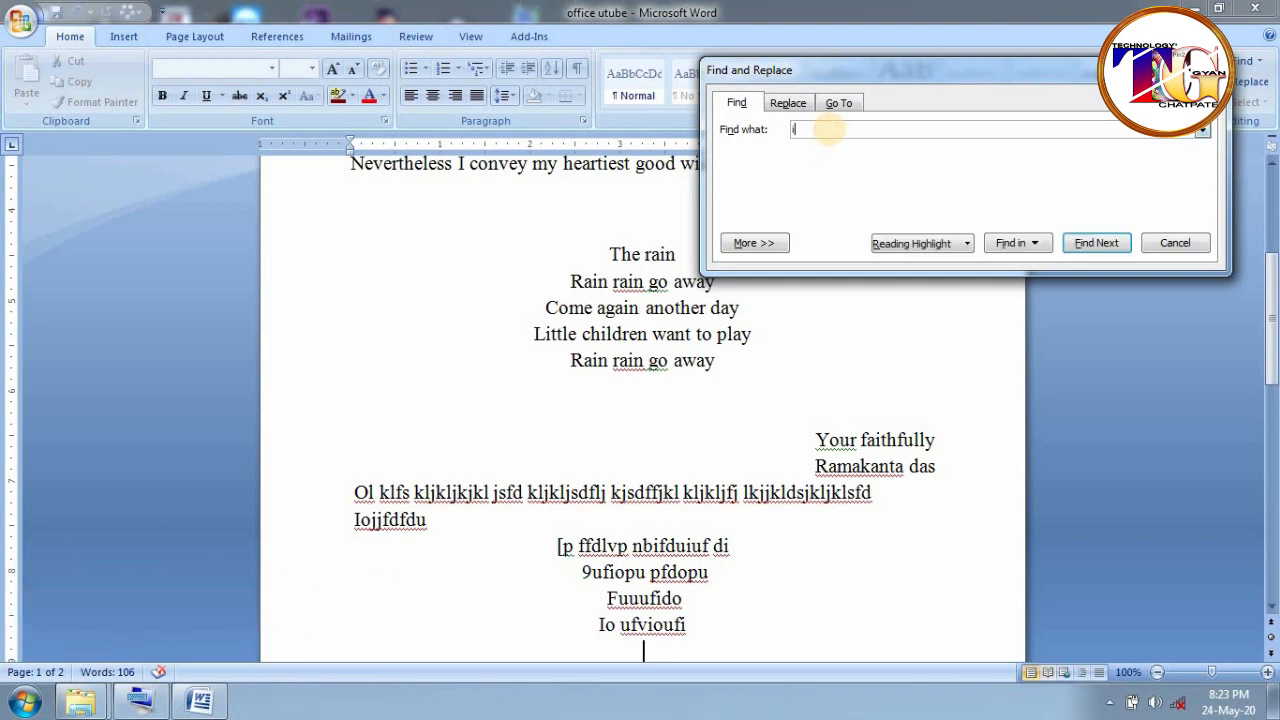
click(1097, 244)
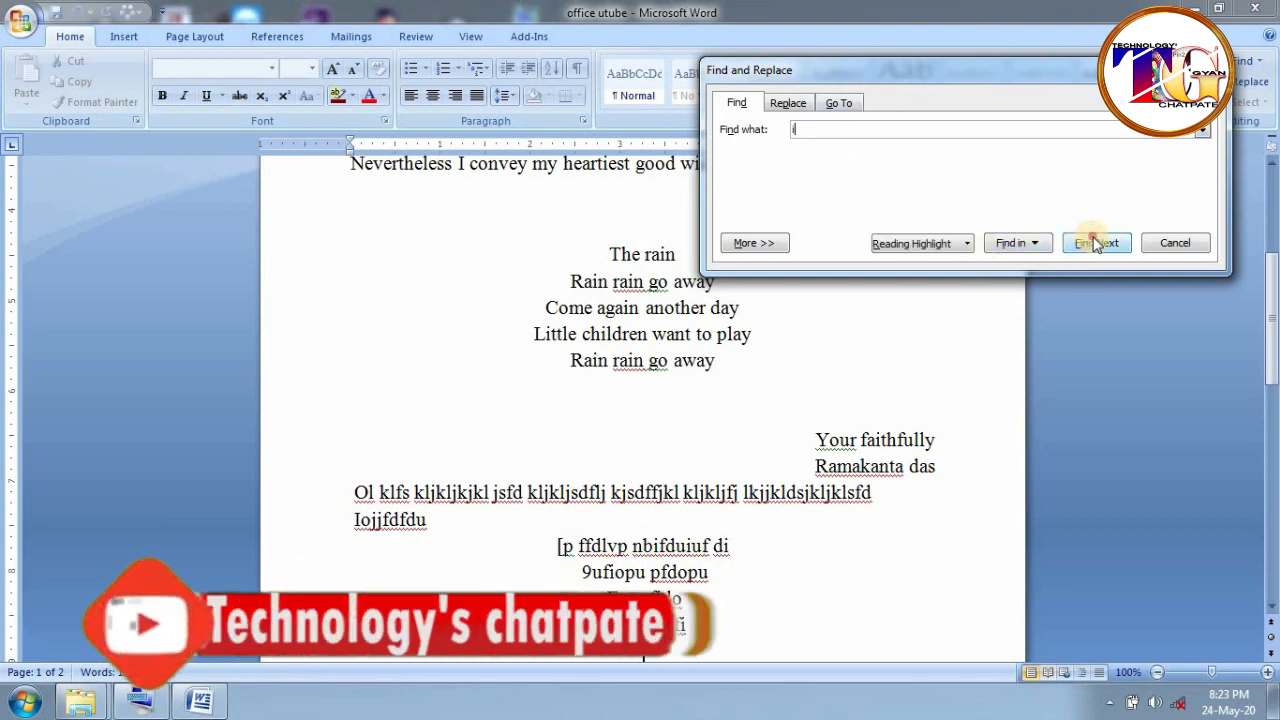
click(1097, 244)
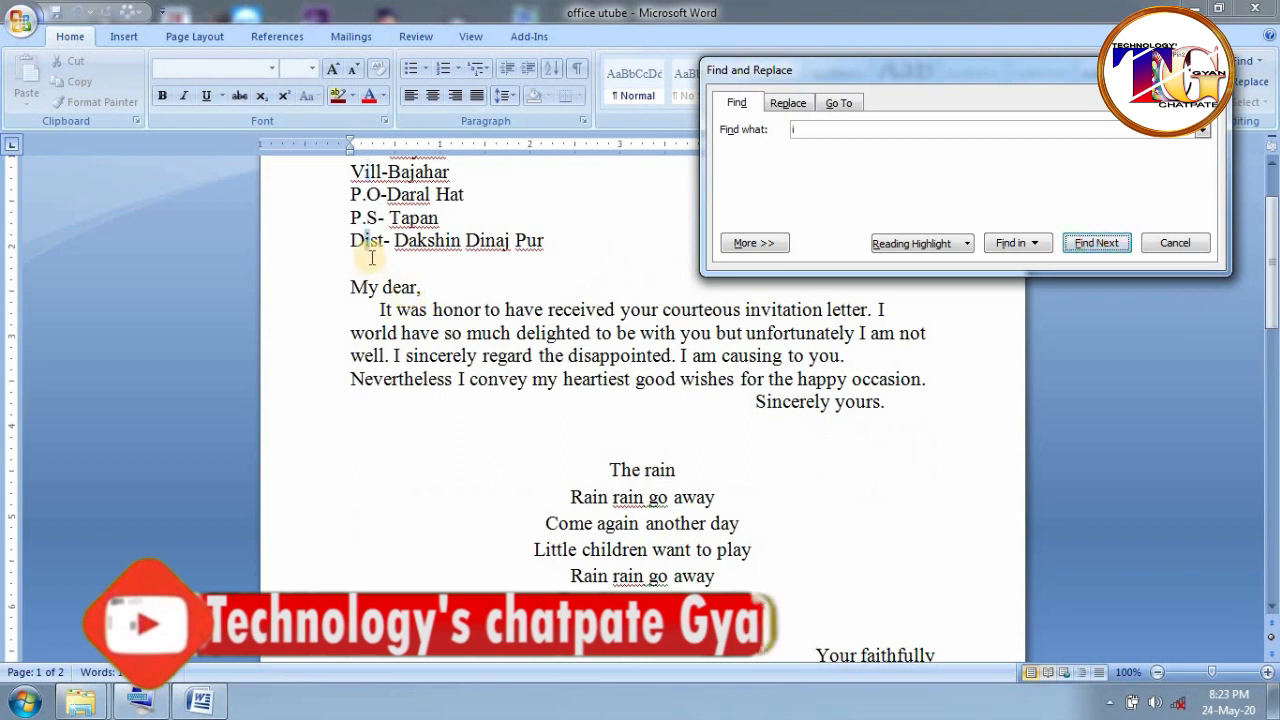
click(1097, 243)
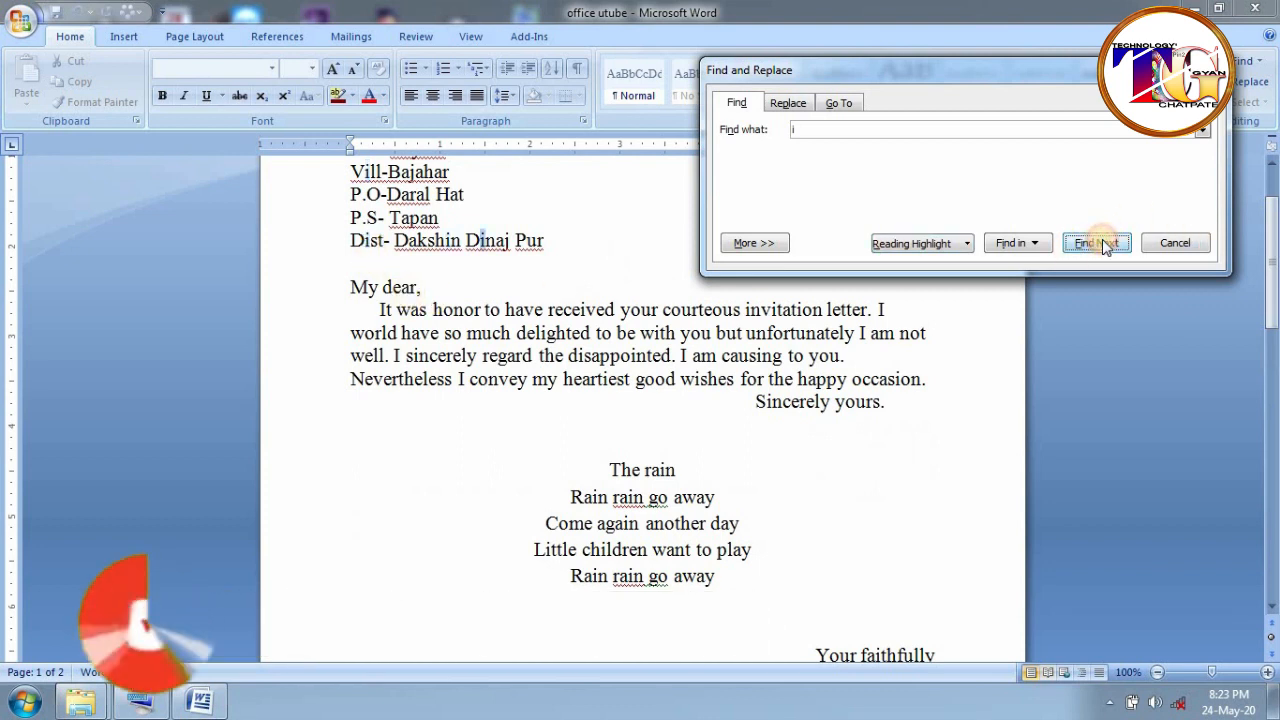